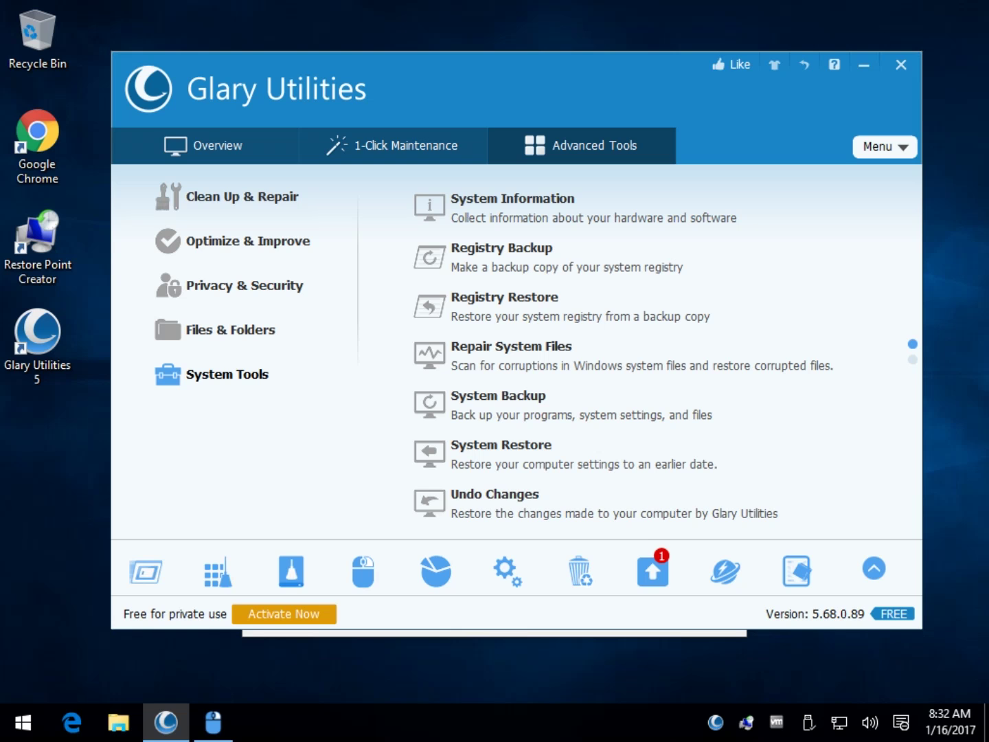
# - Move the Glary Utilities window aside and close the Context Menu Manager window behind it
pyautogui.click(530, 71)
pyautogui.moveTo(541, 64)
pyautogui.mouseDown()
pyautogui.moveTo(460, 321)
pyautogui.moveTo(536, 109)
pyautogui.moveTo(552, 110)
pyautogui.moveTo(531, 55)
pyautogui.moveTo(539, 52)
pyautogui.mouseUp()
pyautogui.click(739, 77)
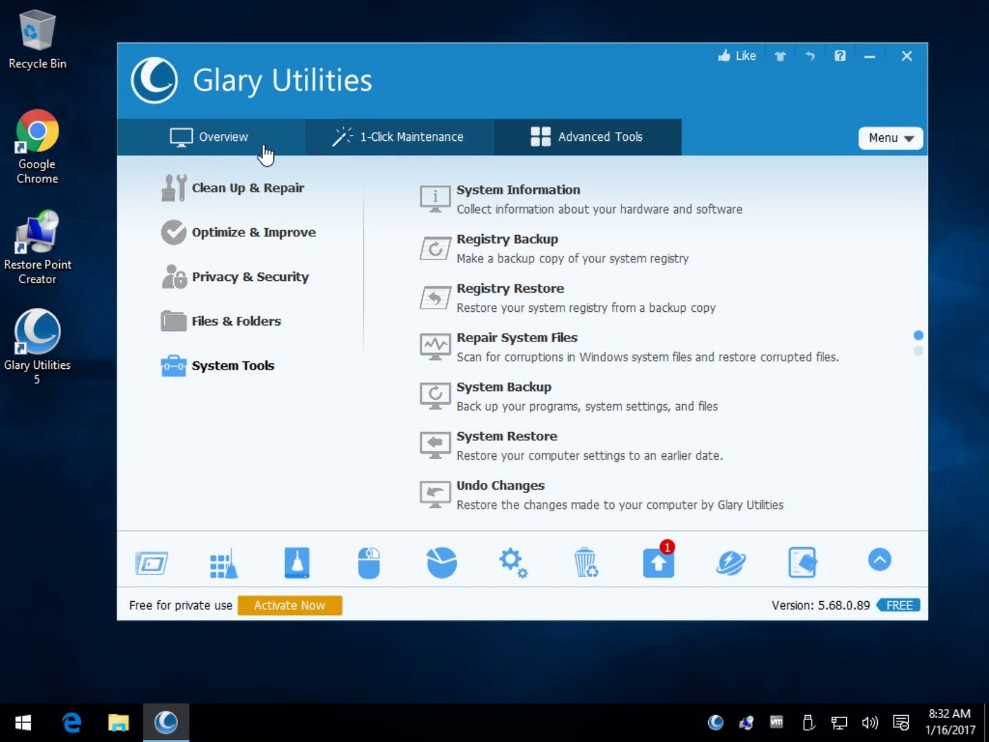
# - On the Overview page, try enabling automatic maintenance and dismiss the Pro activation prompt
pyautogui.click(241, 140)
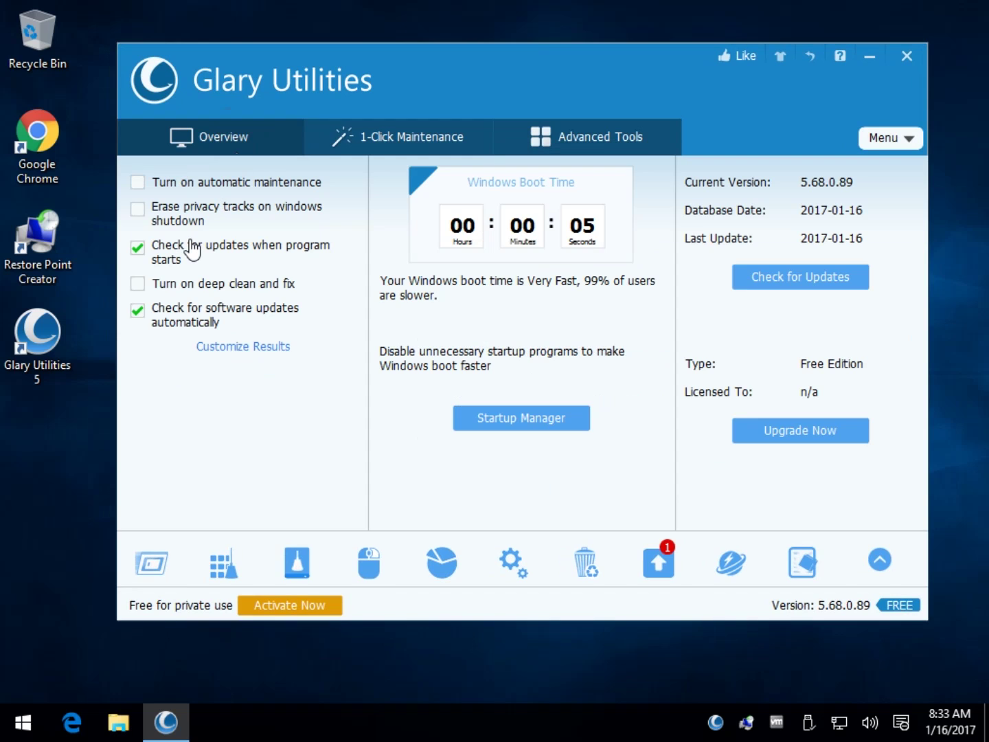
pyautogui.click(206, 184)
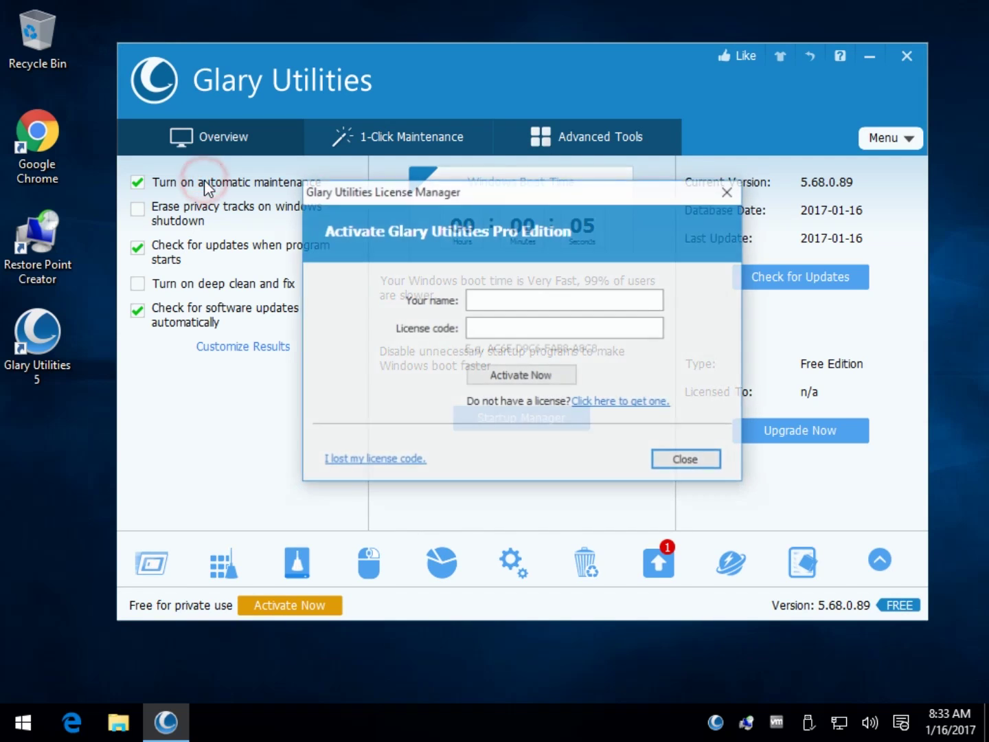
pyautogui.click(696, 454)
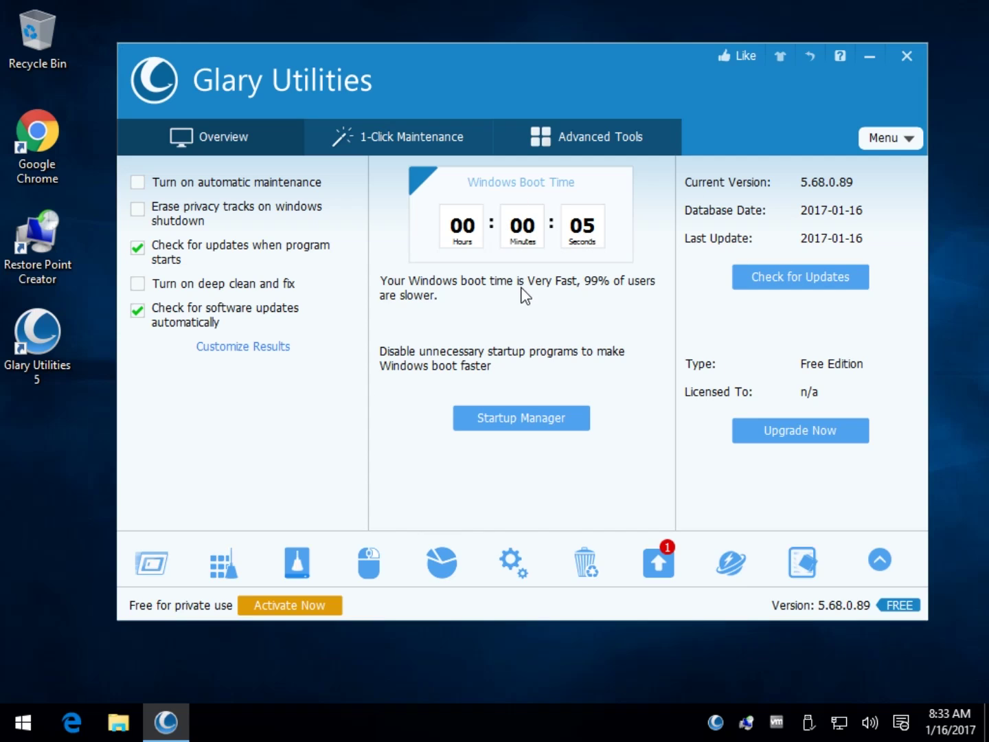
# - Inspect the Google Update Core entry in Startup Manager, then close Startup Manager
pyautogui.click(515, 420)
pyautogui.click(151, 256)
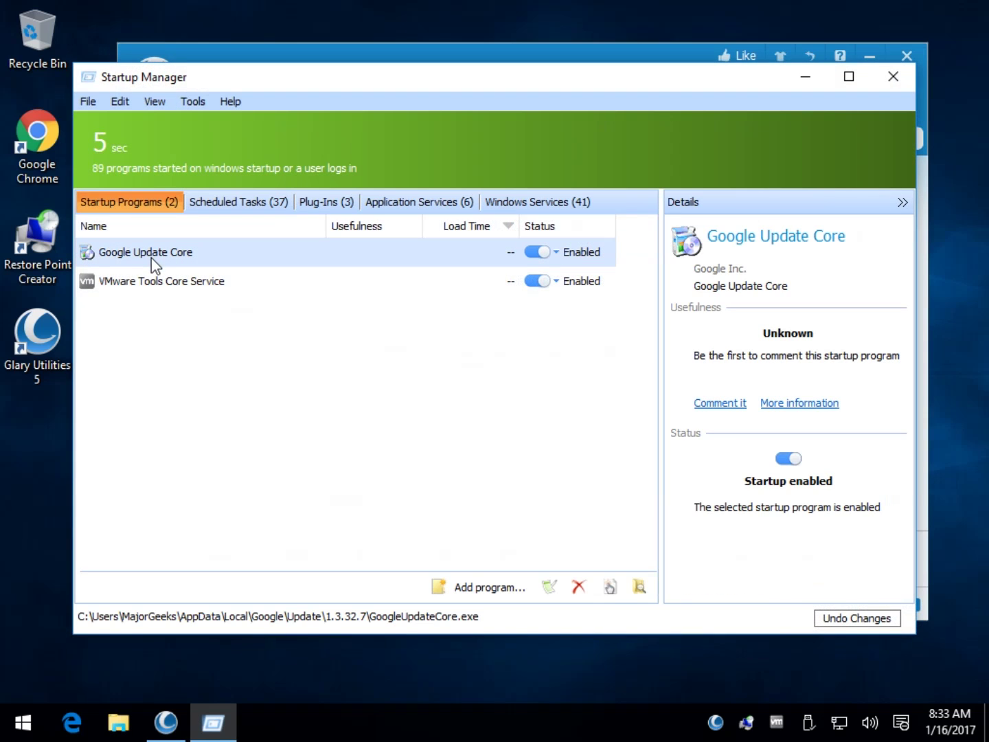
pyautogui.click(909, 81)
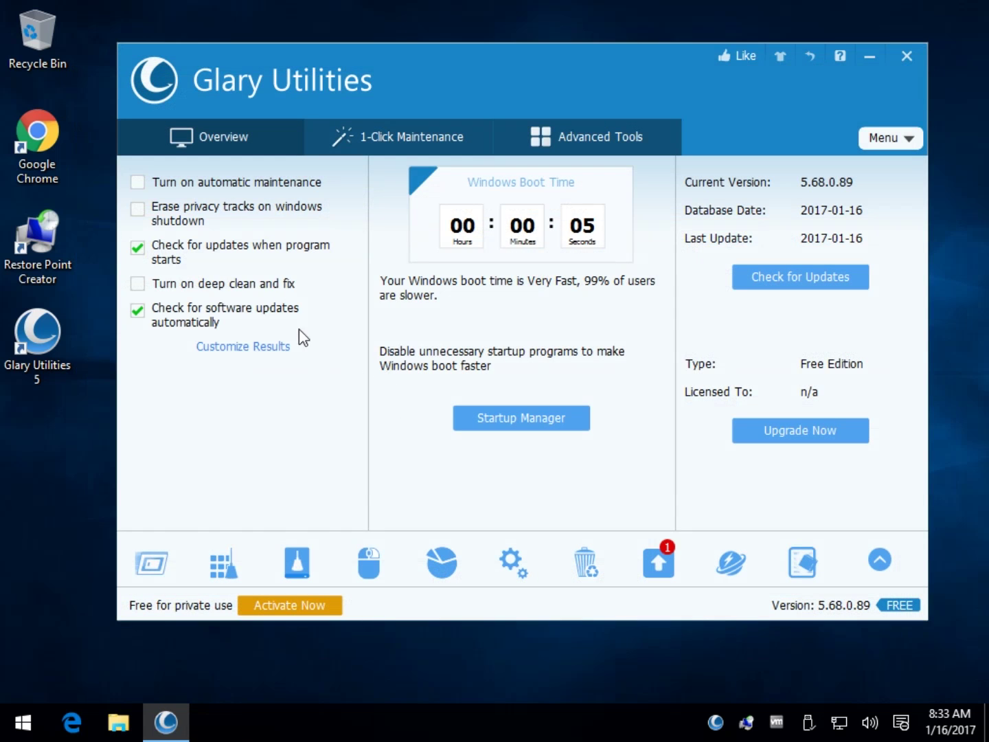
# - Review the 1-Click Maintenance Registry Cleaner scan settings and close them without applying changes
pyautogui.click(395, 141)
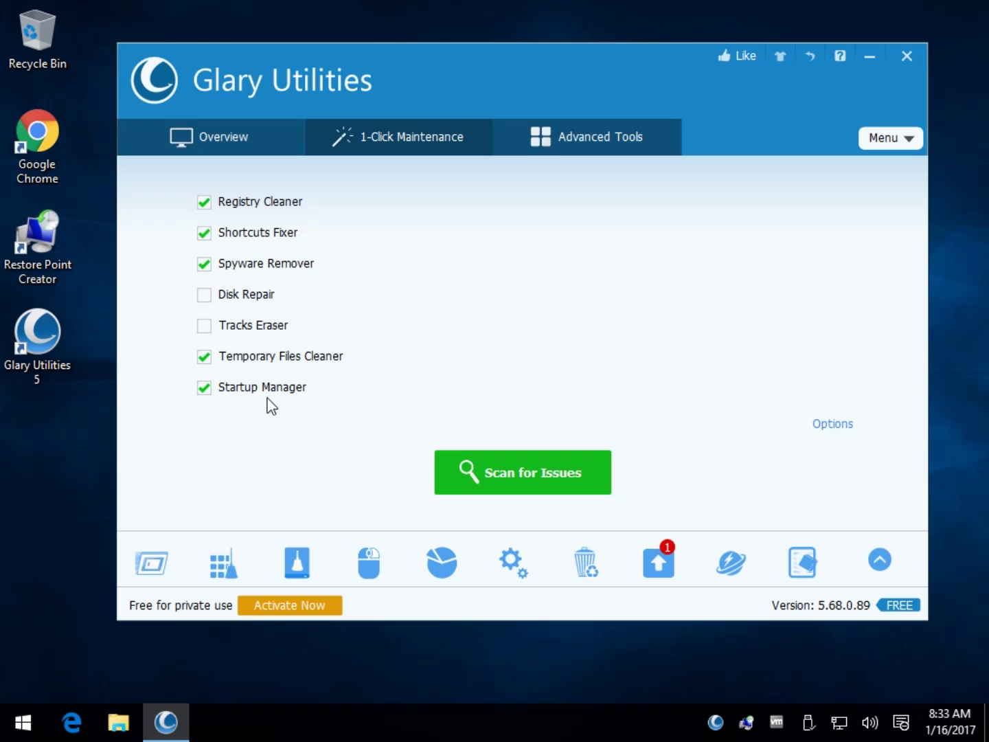
pyautogui.click(823, 429)
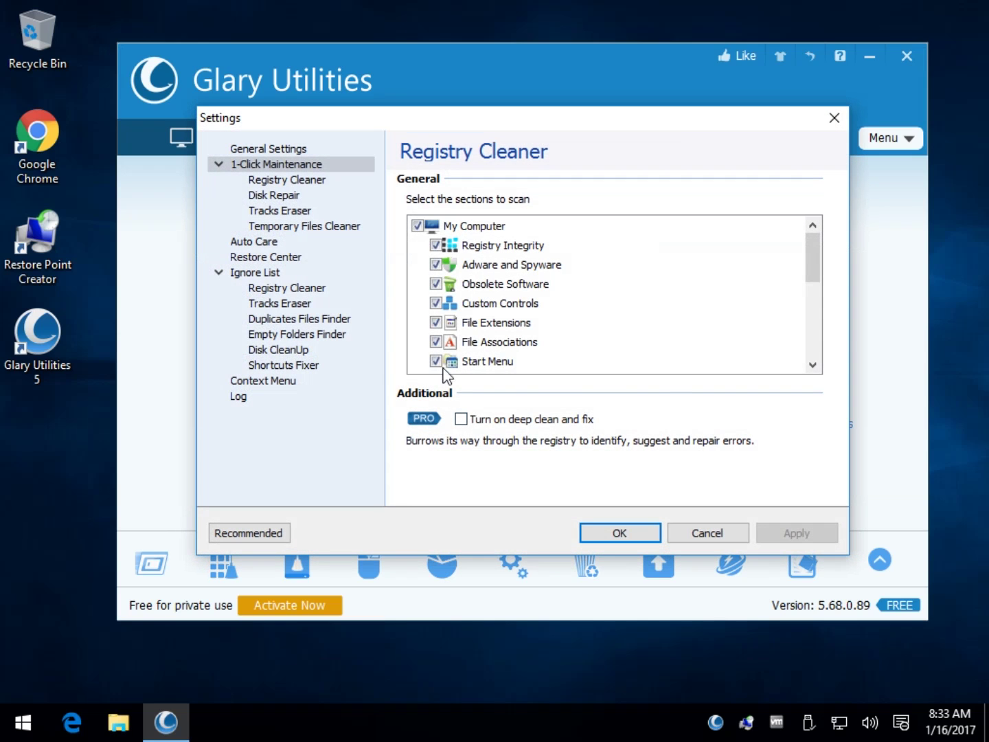
pyautogui.click(277, 180)
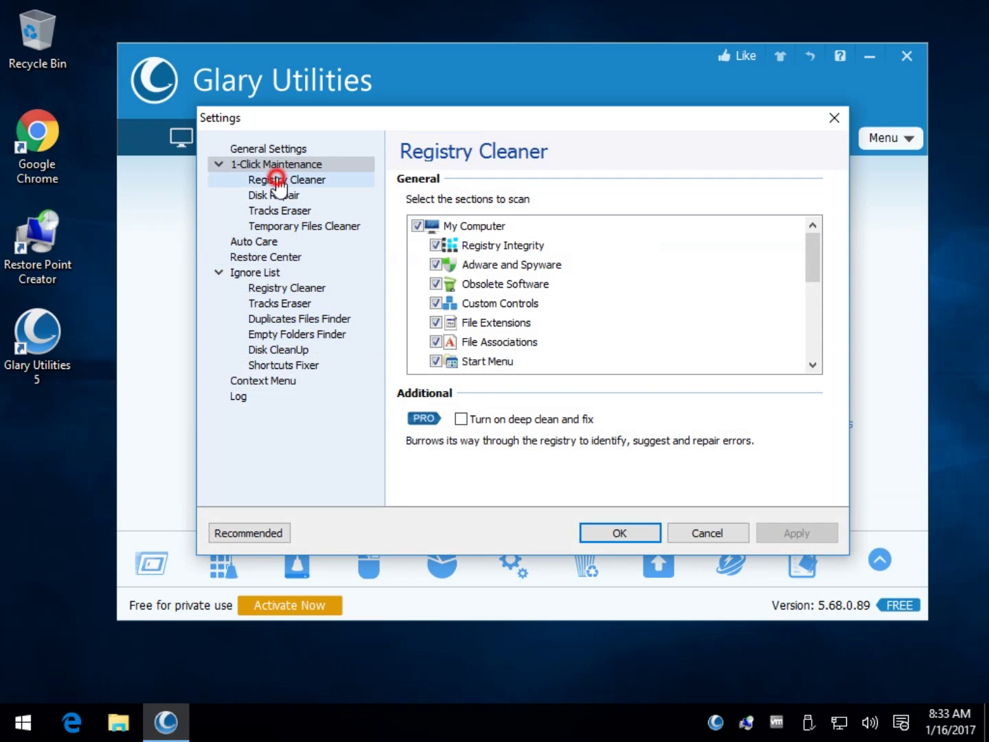
pyautogui.click(417, 227)
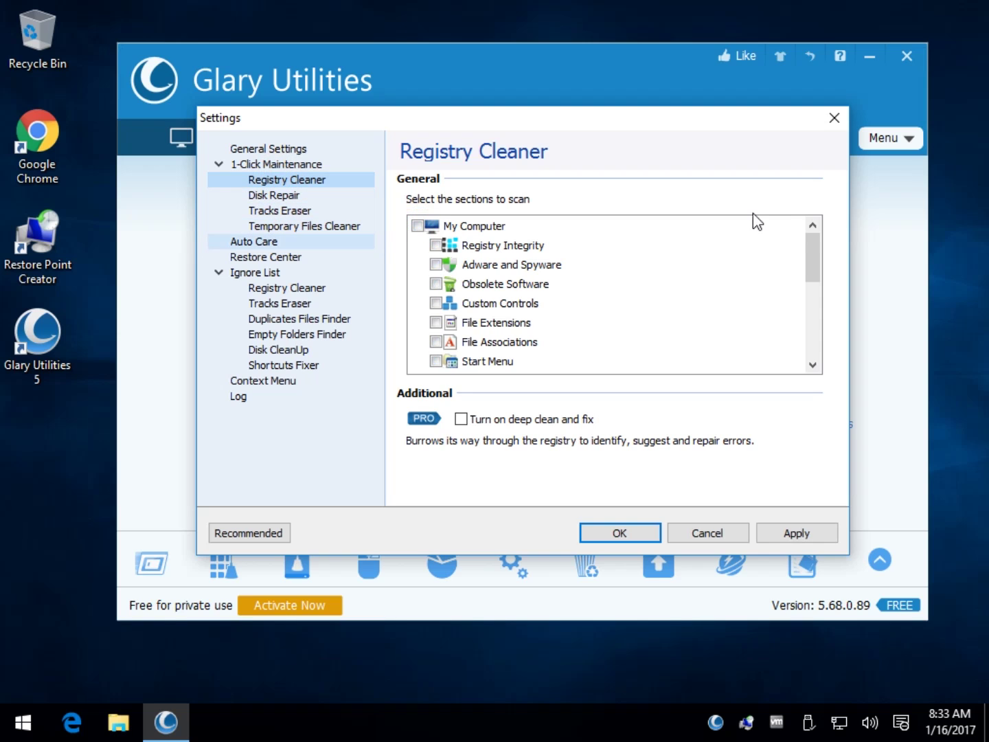
pyautogui.click(835, 118)
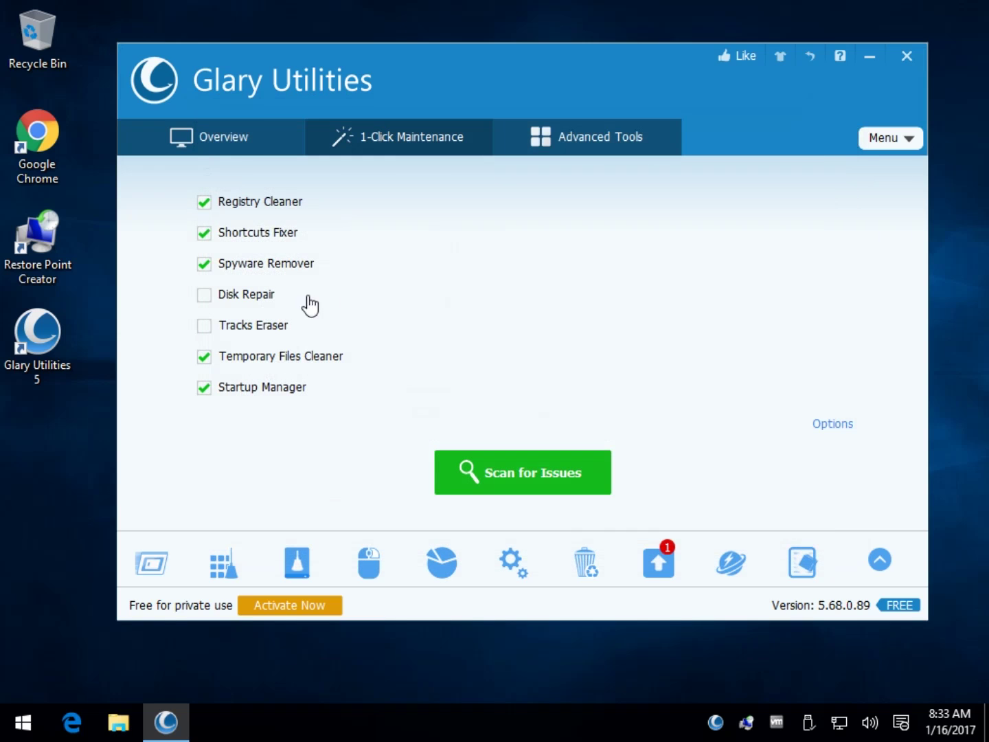
# - Scan for issues, review the temporary files to be cleaned, and repair all problems found
pyautogui.click(542, 473)
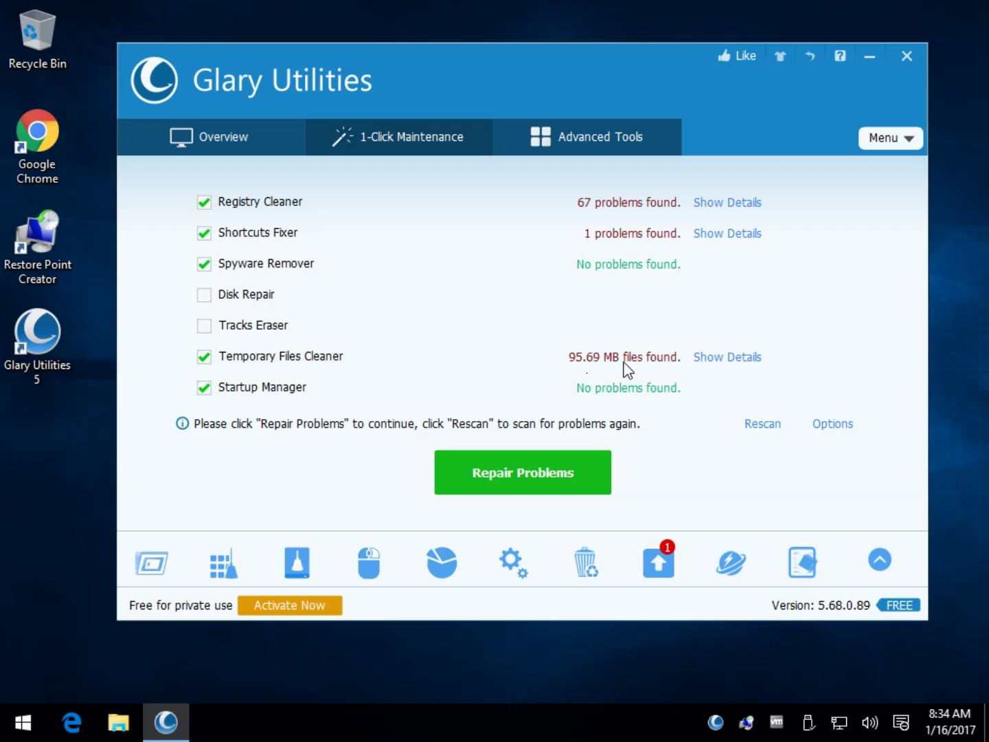
pyautogui.click(726, 357)
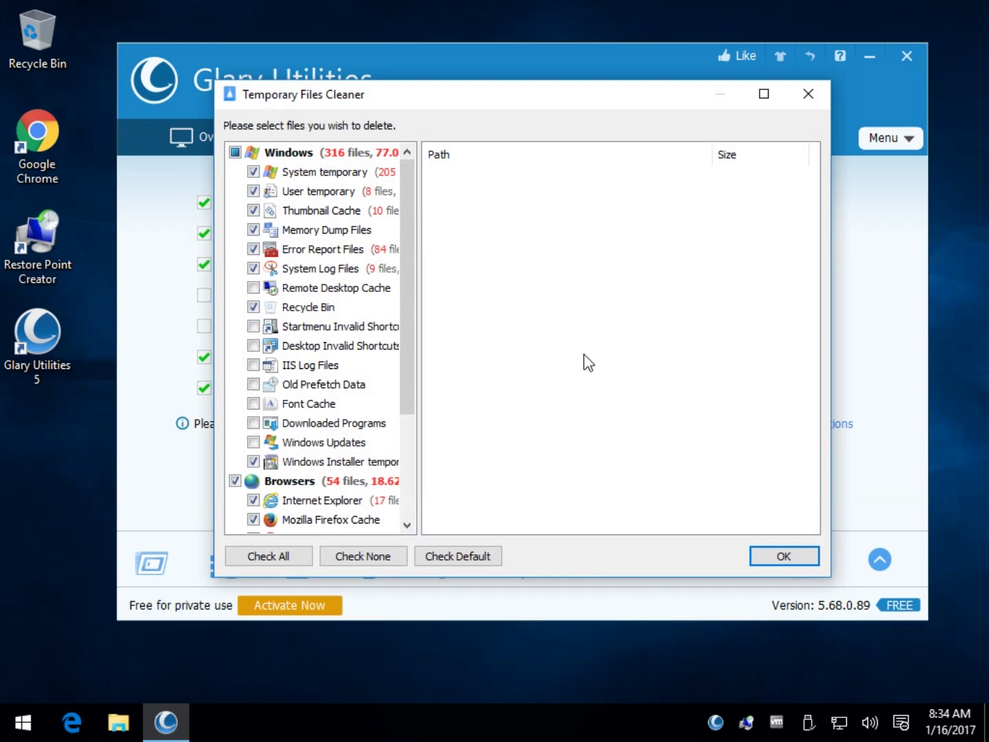
pyautogui.scroll(-2, 415, 257)
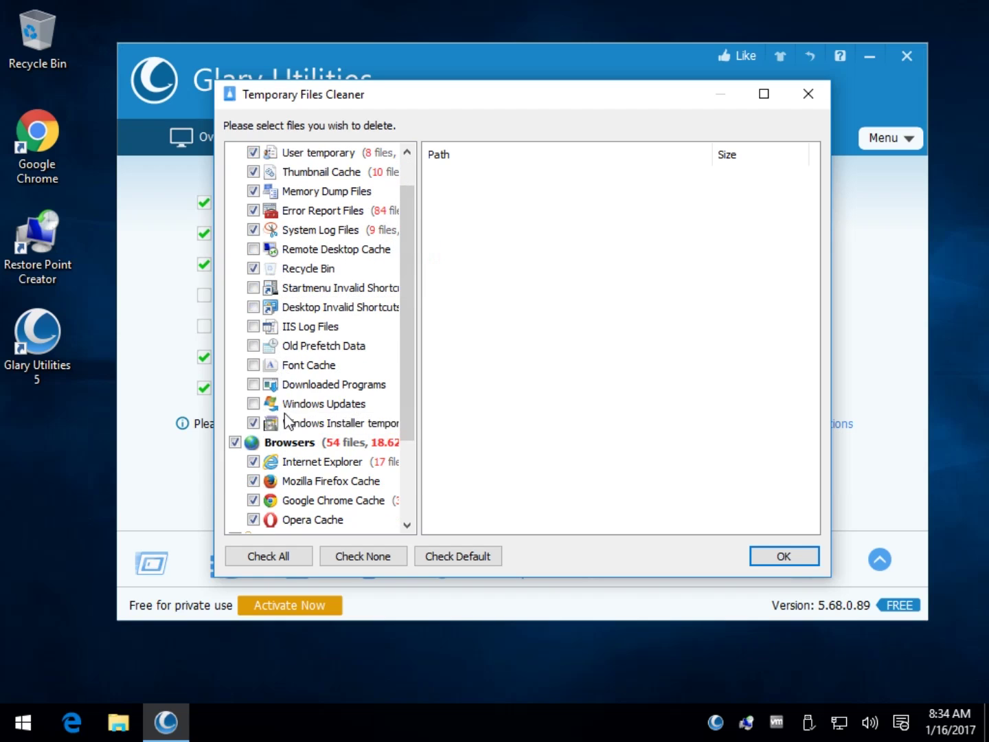
pyautogui.scroll(-2, 310, 446)
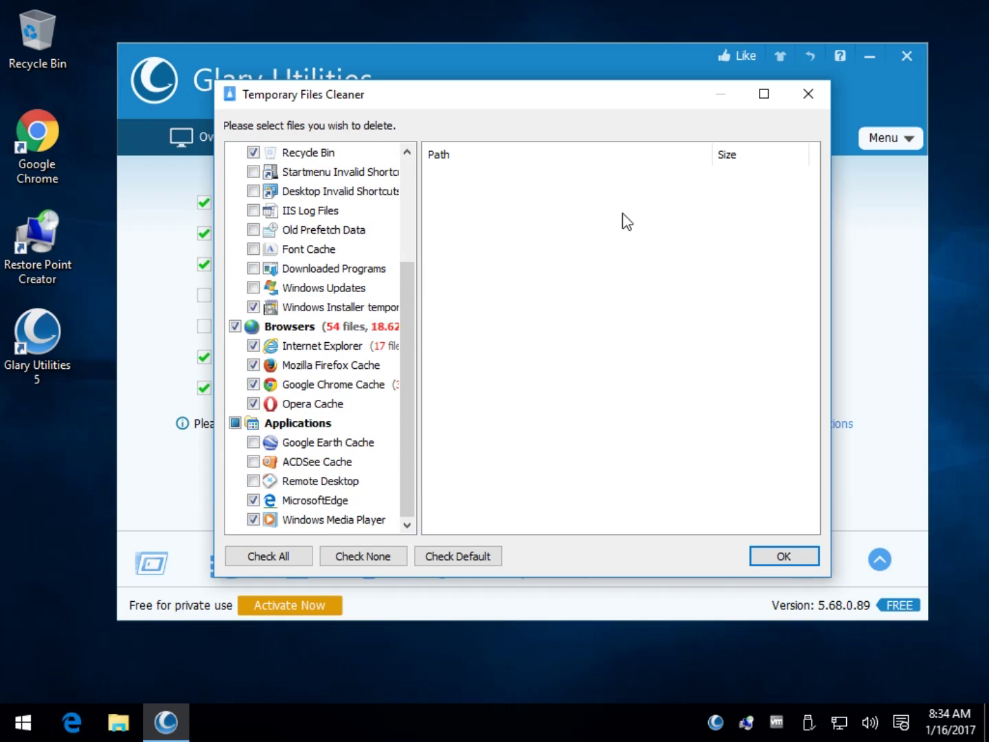
pyautogui.click(808, 91)
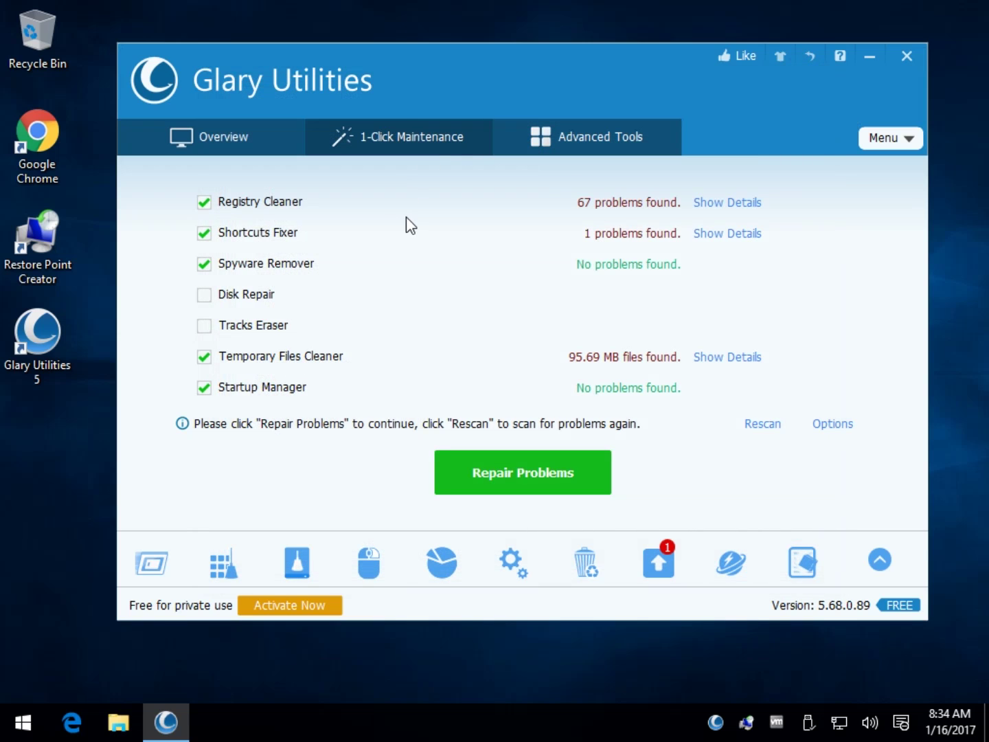
pyautogui.click(524, 475)
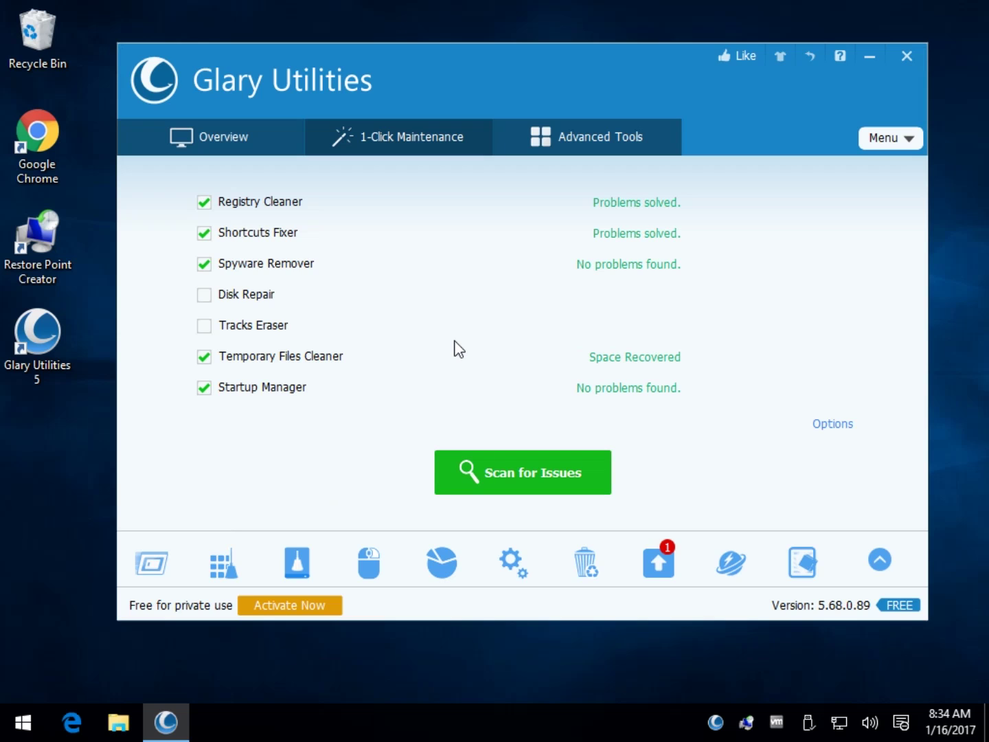
# - Switch between the Overview, 1-Click Maintenance and Advanced Tools pages, ending on Advanced Tools
pyautogui.click(582, 151)
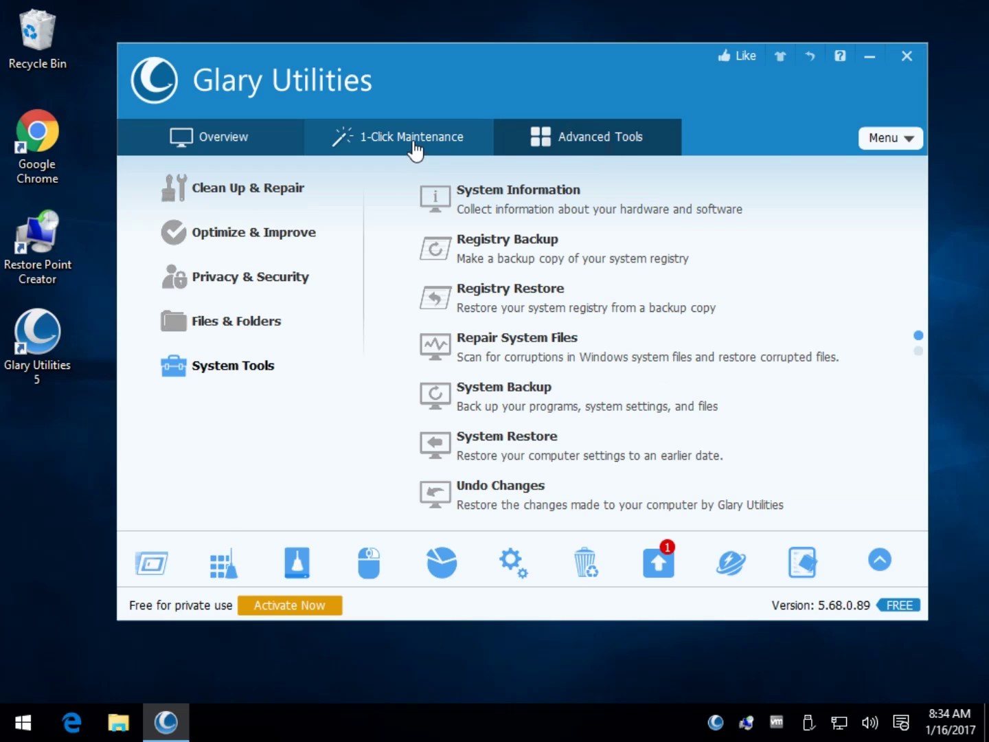
pyautogui.click(414, 147)
pyautogui.click(253, 143)
pyautogui.click(380, 139)
pyautogui.click(565, 140)
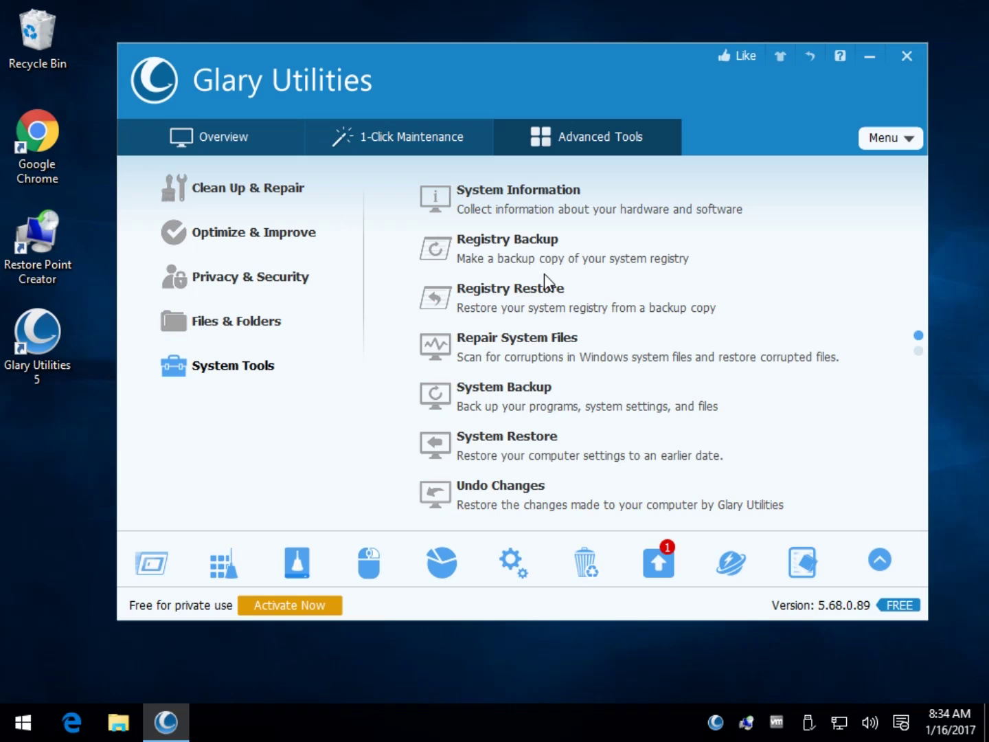
# - Start a registry backup and cancel its save dialog, then open and cancel System Restore
pyautogui.click(516, 240)
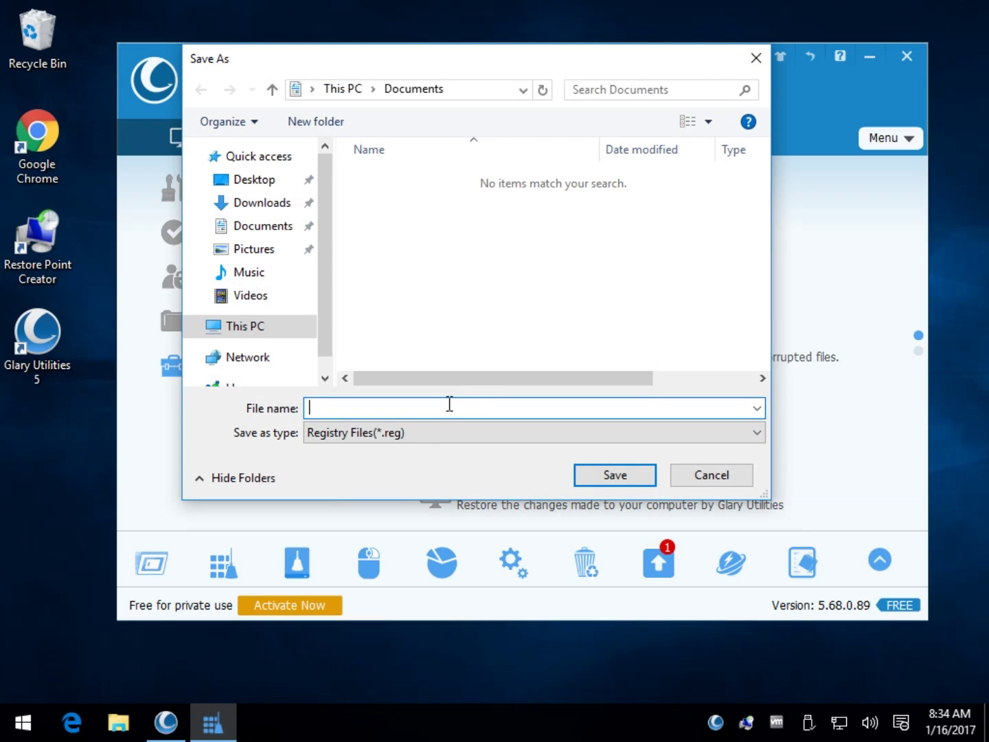
pyautogui.click(756, 57)
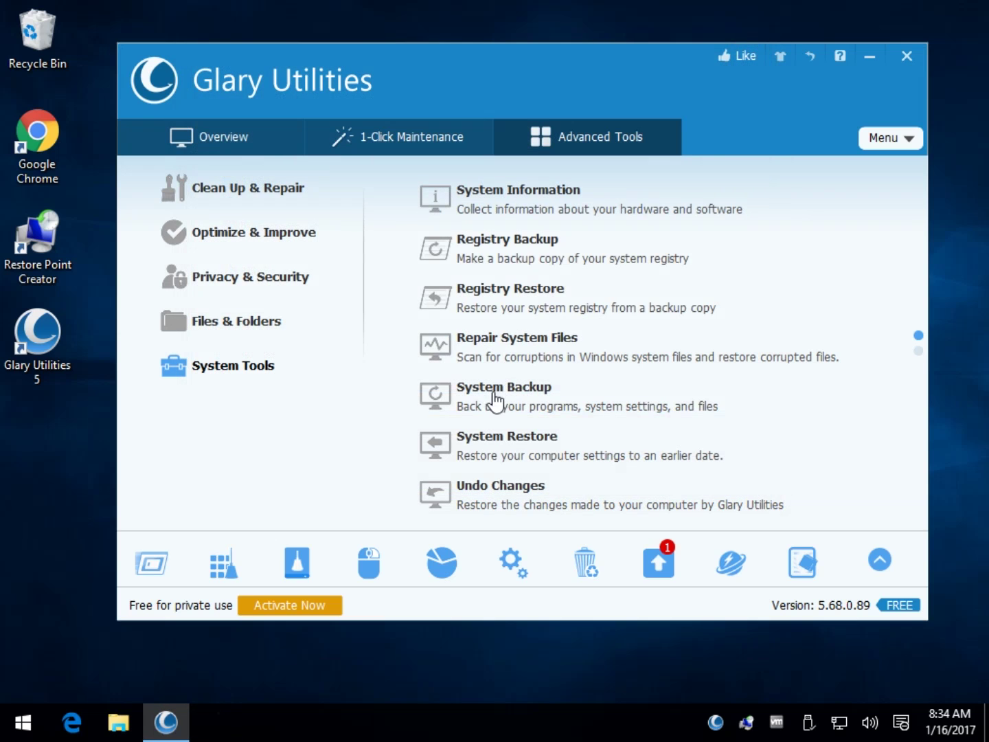
pyautogui.click(494, 440)
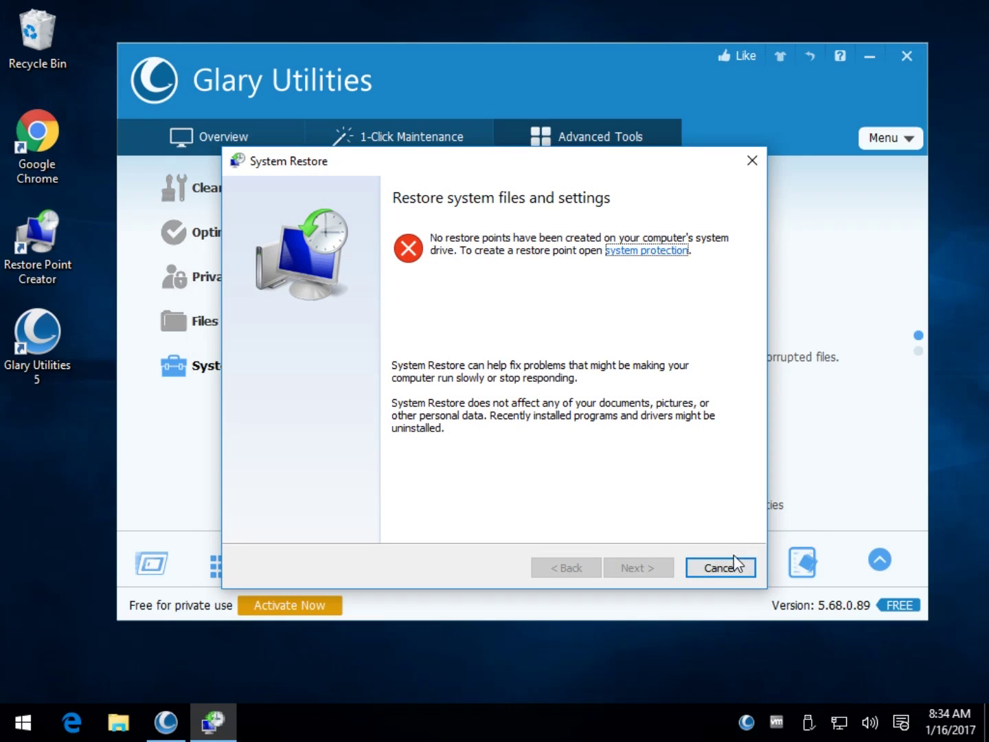
pyautogui.click(718, 567)
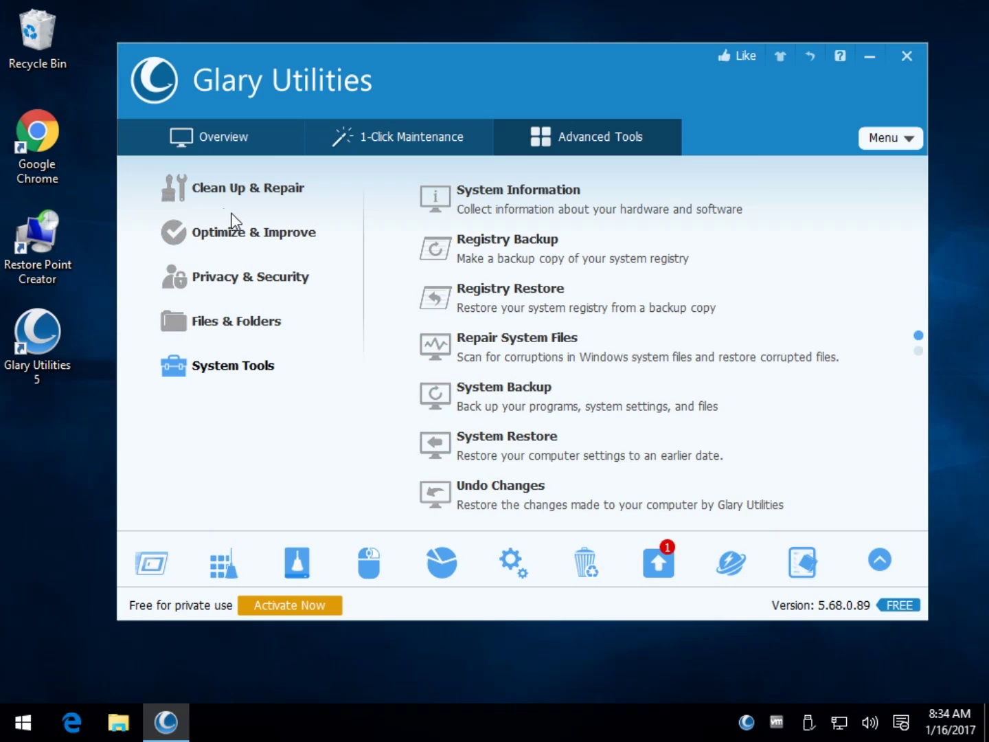
# - Browse the Clean Up & Repair and Optimize & Improve tools, opening and cancelling Memory Optimizer
pyautogui.click(253, 190)
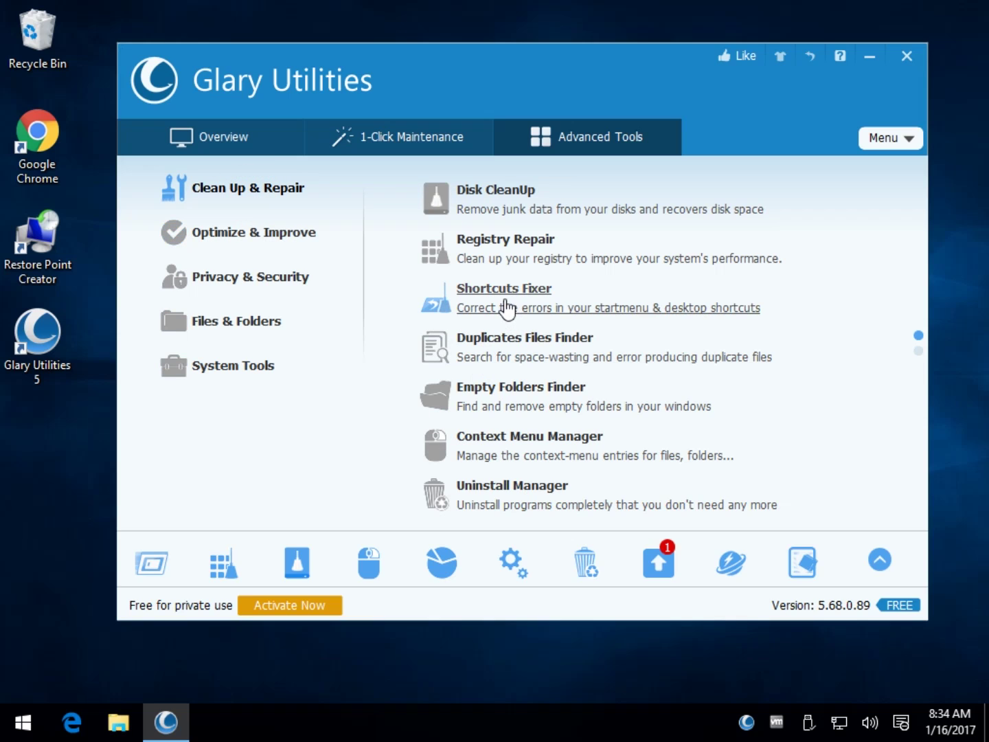
pyautogui.click(277, 241)
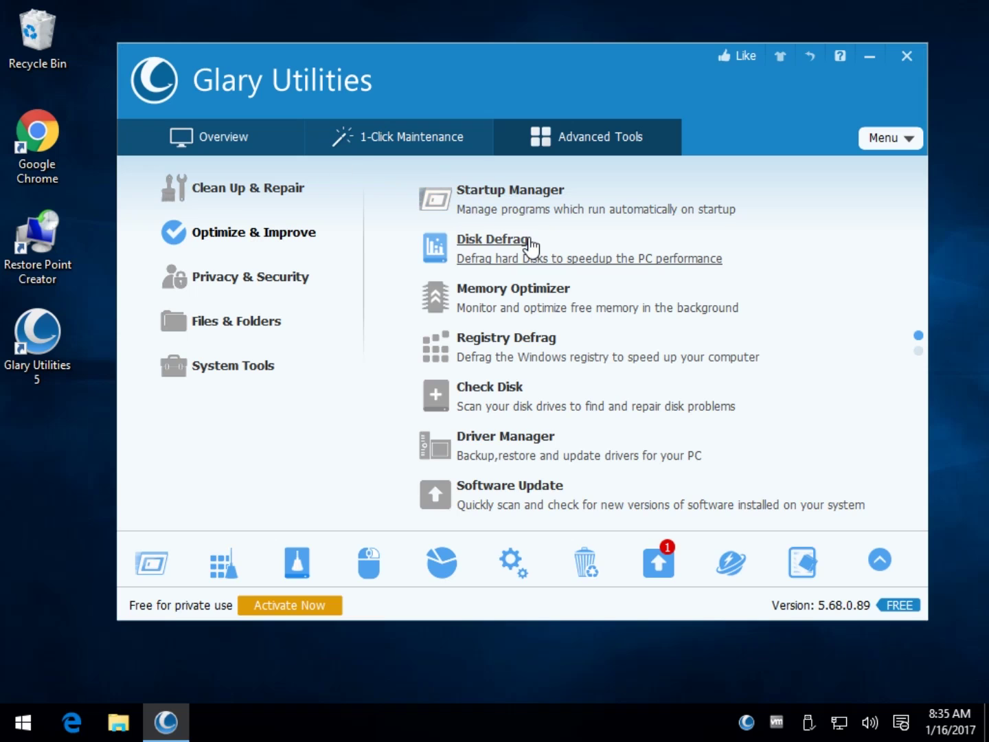
pyautogui.click(552, 288)
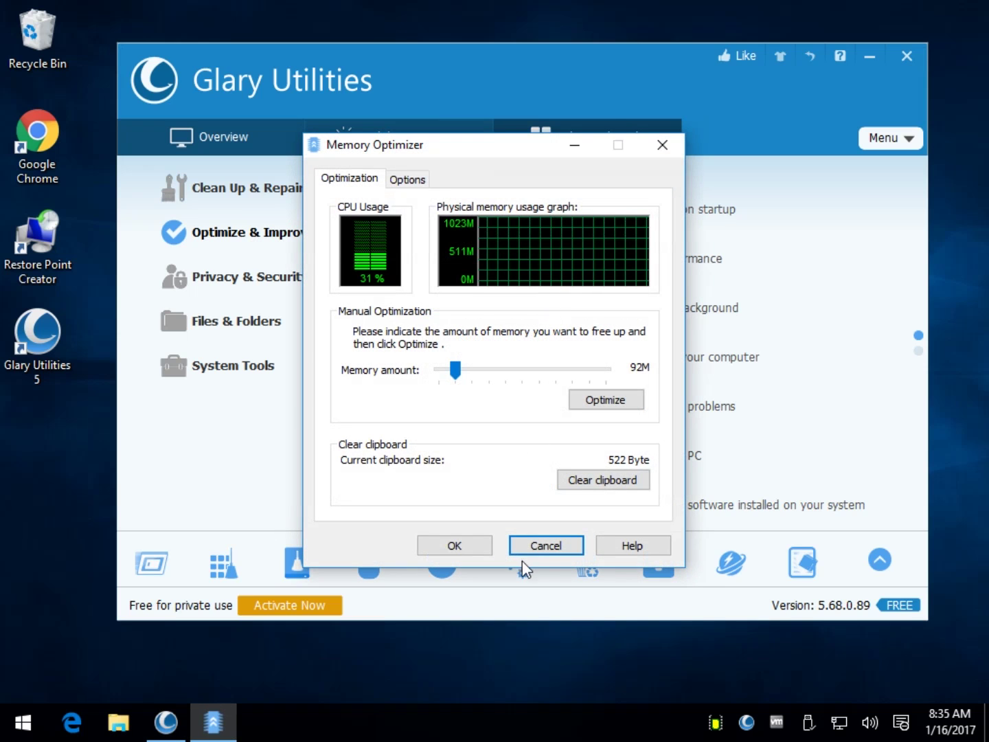
pyautogui.click(543, 547)
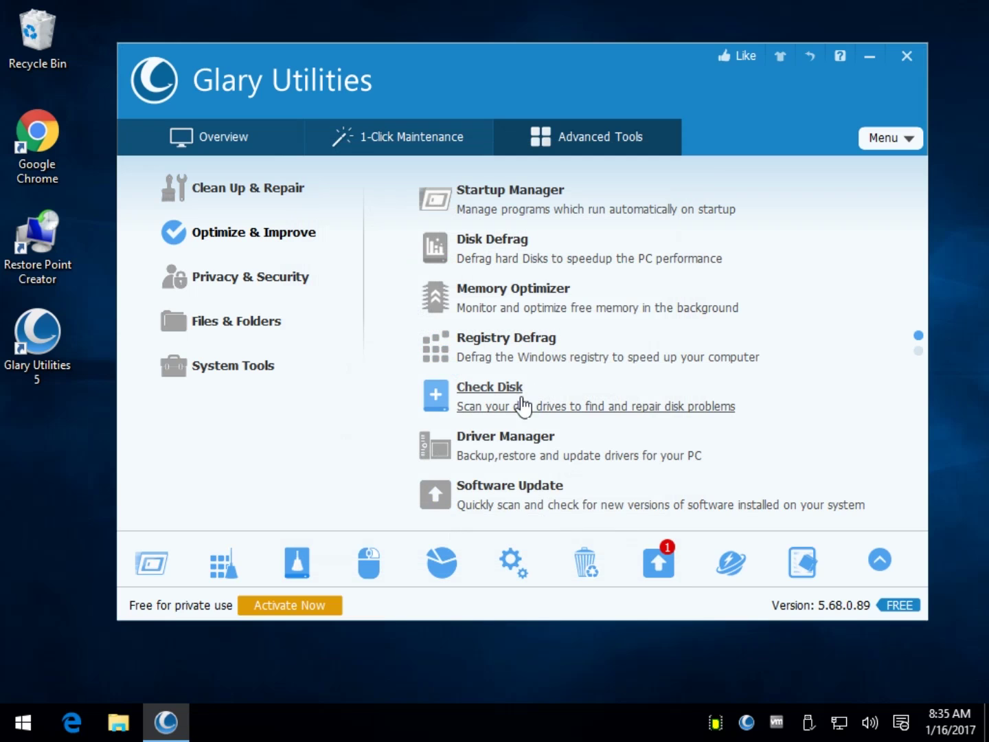
# - Open and close Driver Manager, then list the Files & Folders tools
pyautogui.click(532, 457)
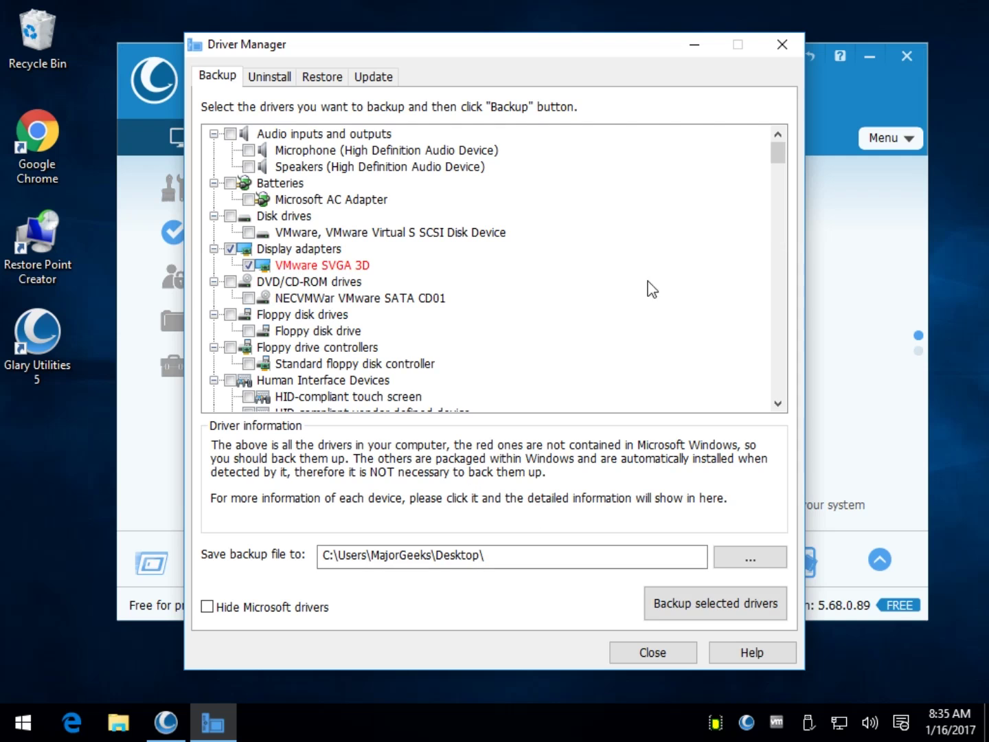
pyautogui.click(783, 43)
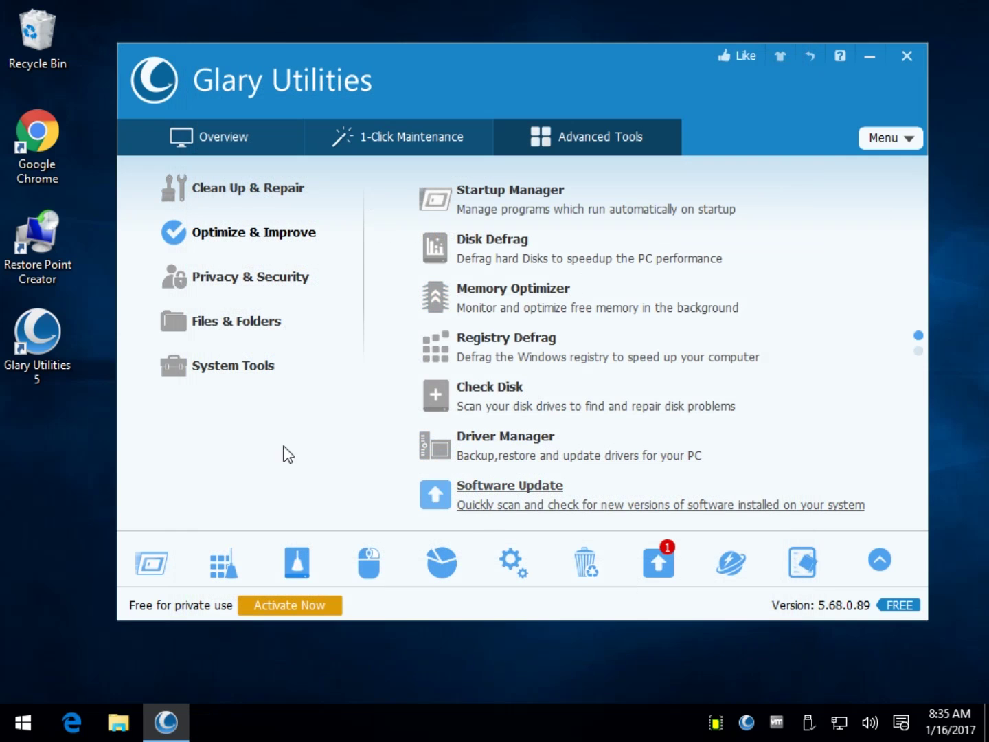
pyautogui.click(244, 323)
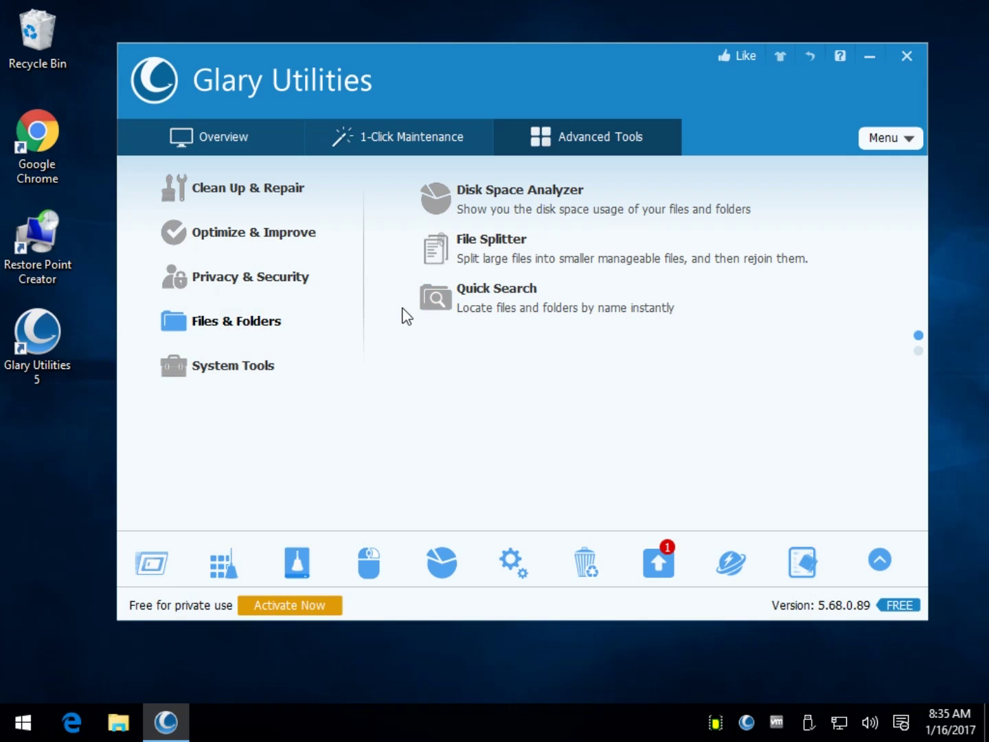
# - Browse the System Tools, Privacy & Security and Clean Up & Repair categories, then return to Overview
pyautogui.click(227, 370)
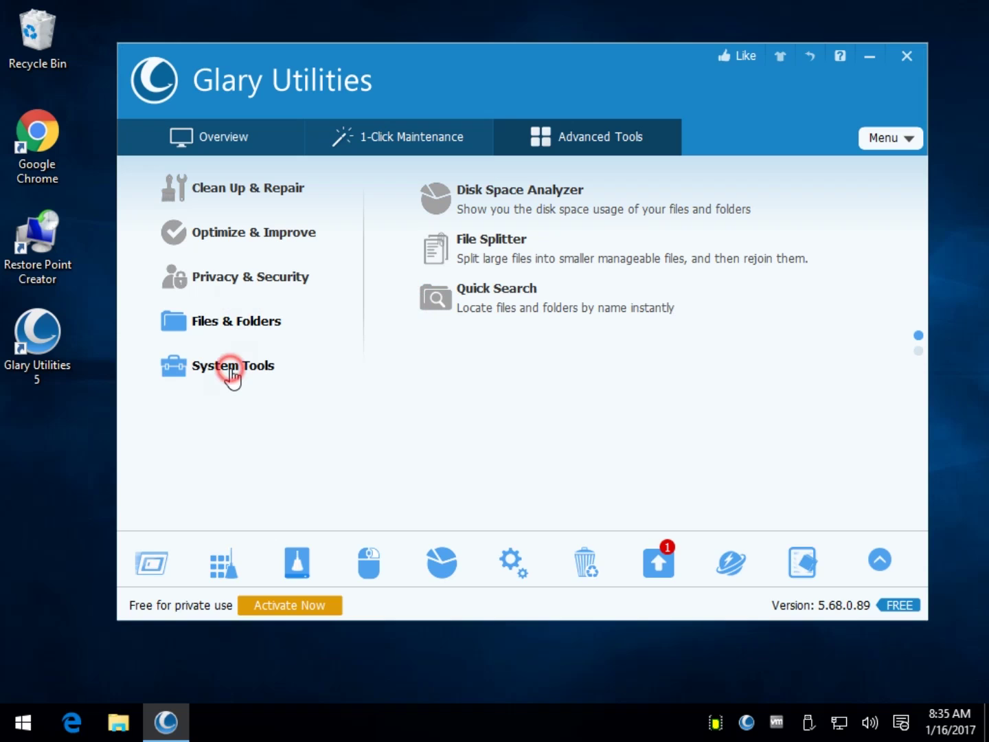
pyautogui.click(210, 283)
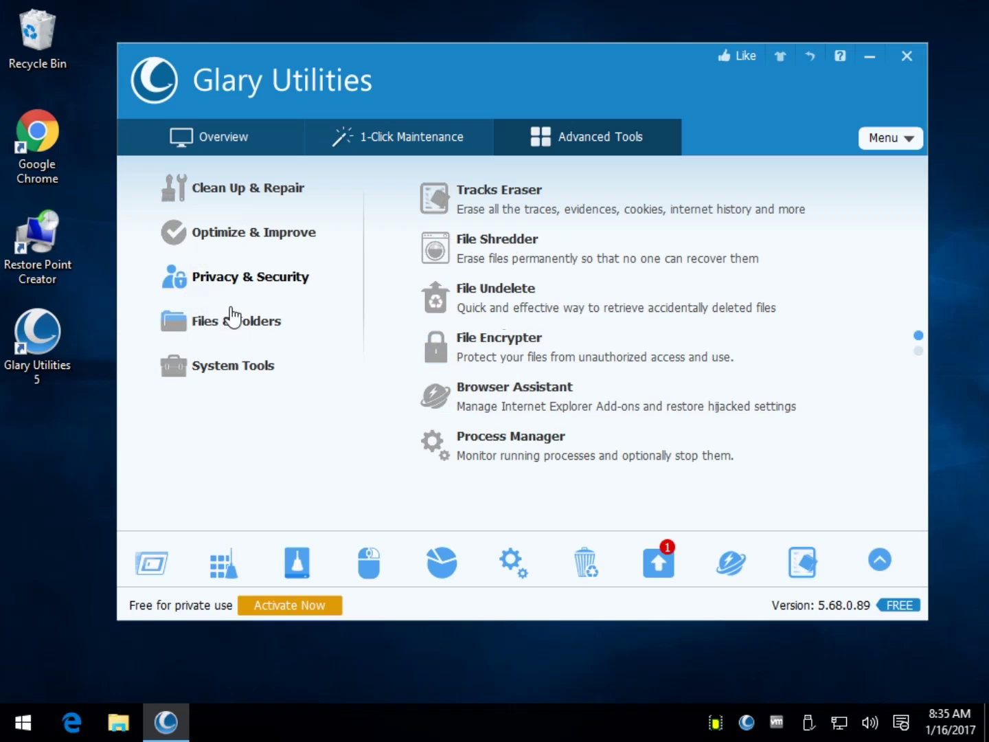
pyautogui.click(249, 200)
pyautogui.click(238, 137)
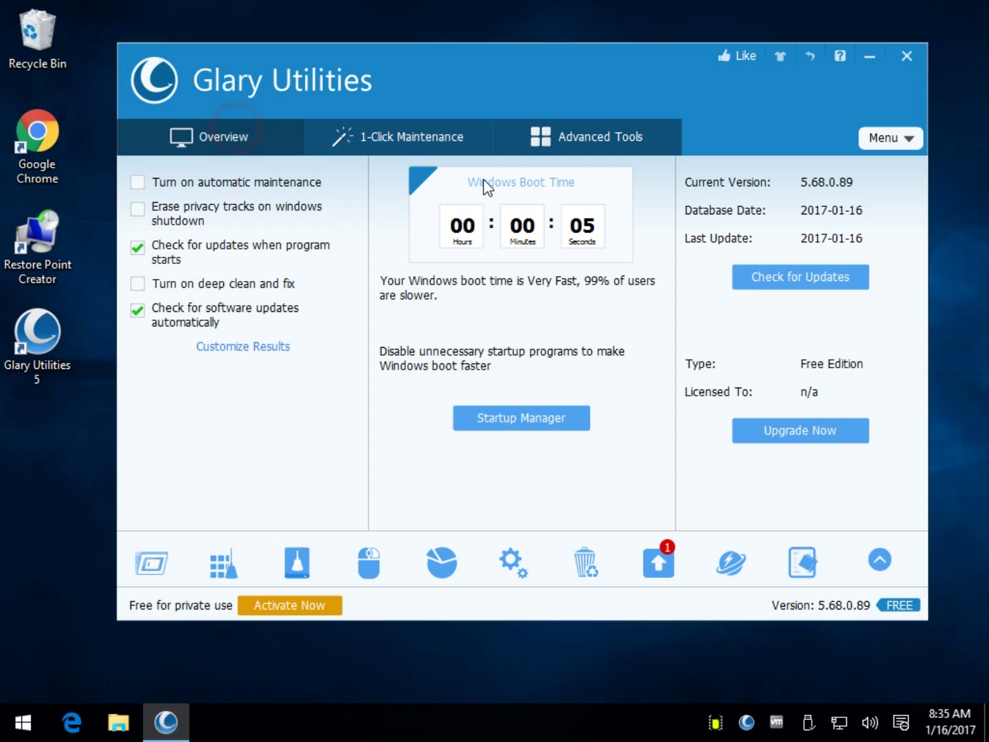
# - Open and dismiss the Menu options, then bring up the full advanced tools grid
pyautogui.click(906, 140)
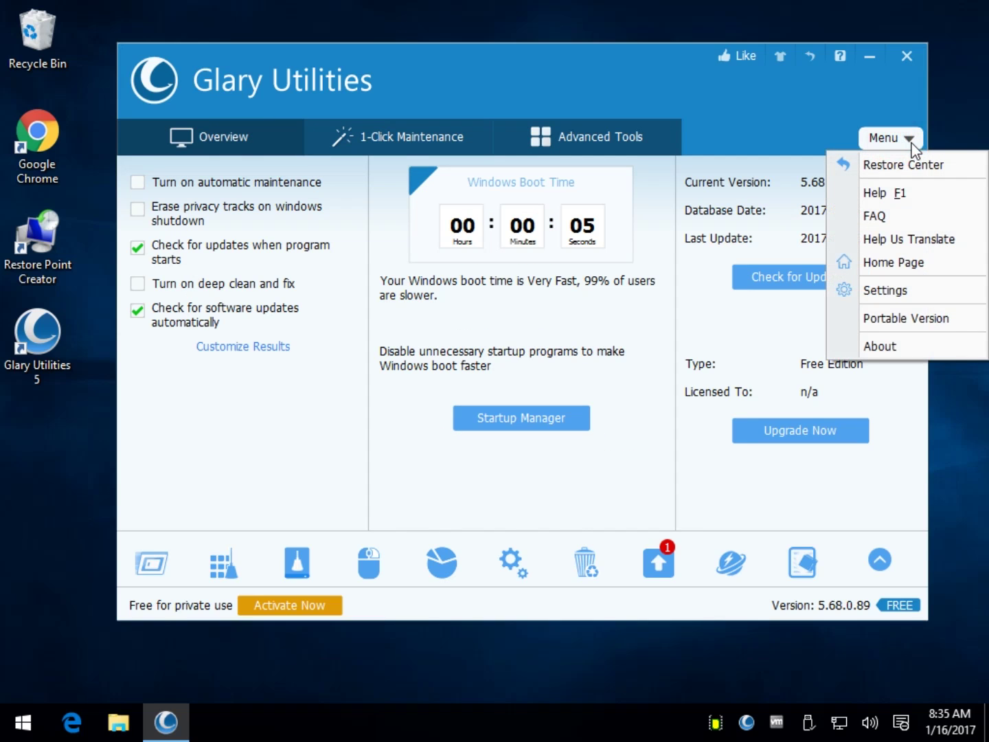
pyautogui.click(292, 463)
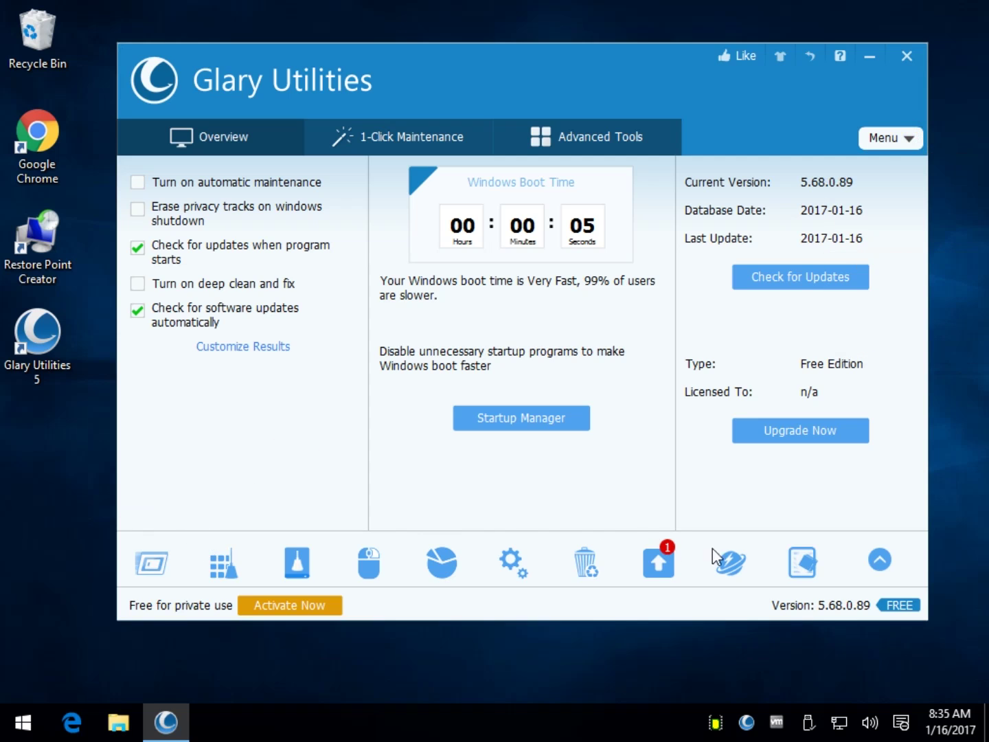
pyautogui.click(881, 564)
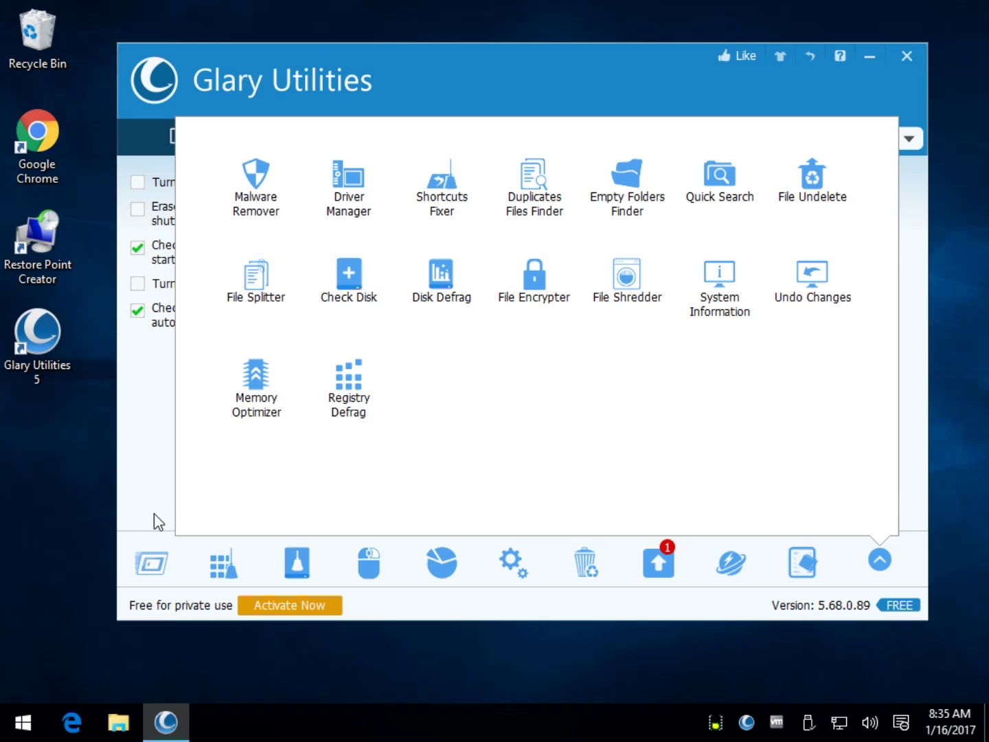
# - From the bottom toolbar, open and close Startup Manager and Disk CleanUp, then launch Context Menu Manager
pyautogui.click(148, 455)
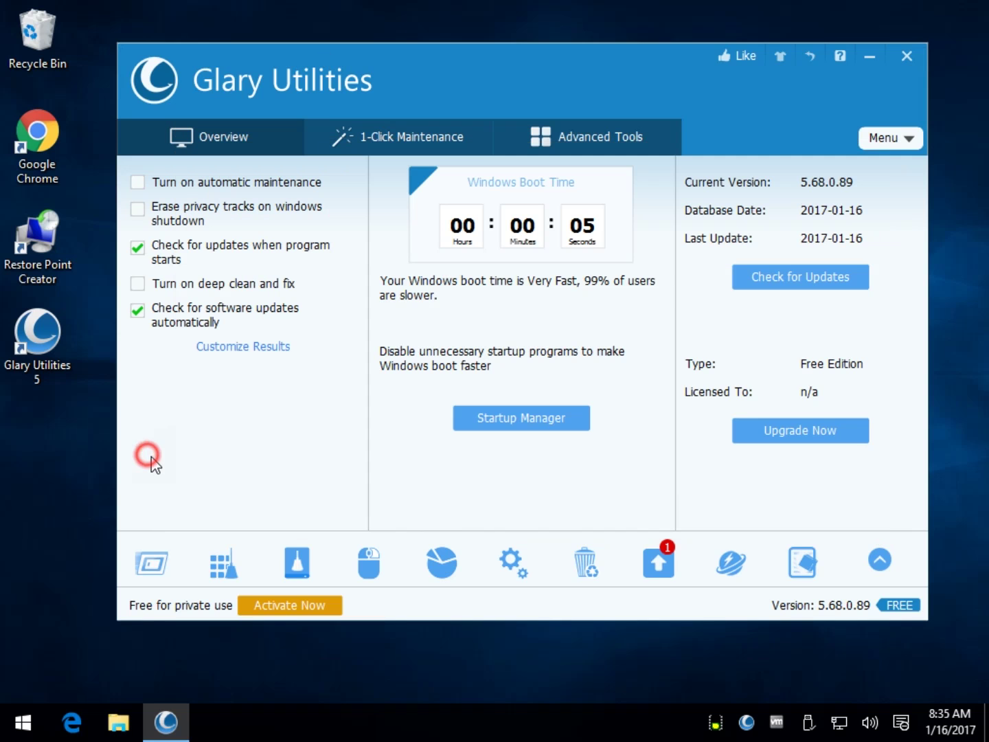
pyautogui.click(152, 565)
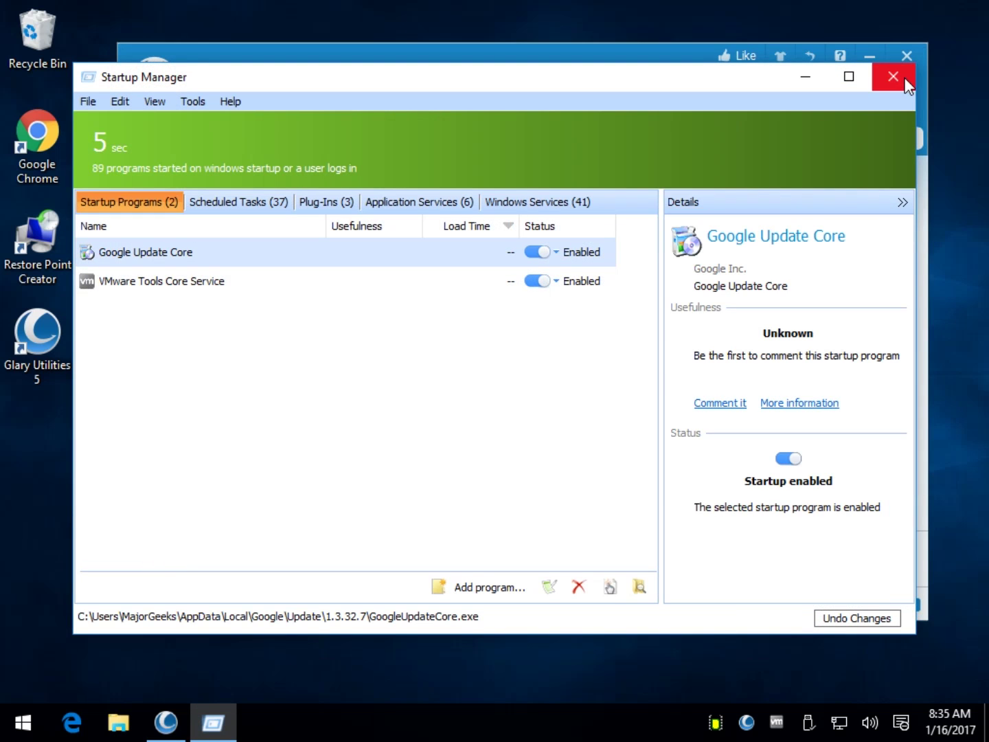
pyautogui.click(908, 83)
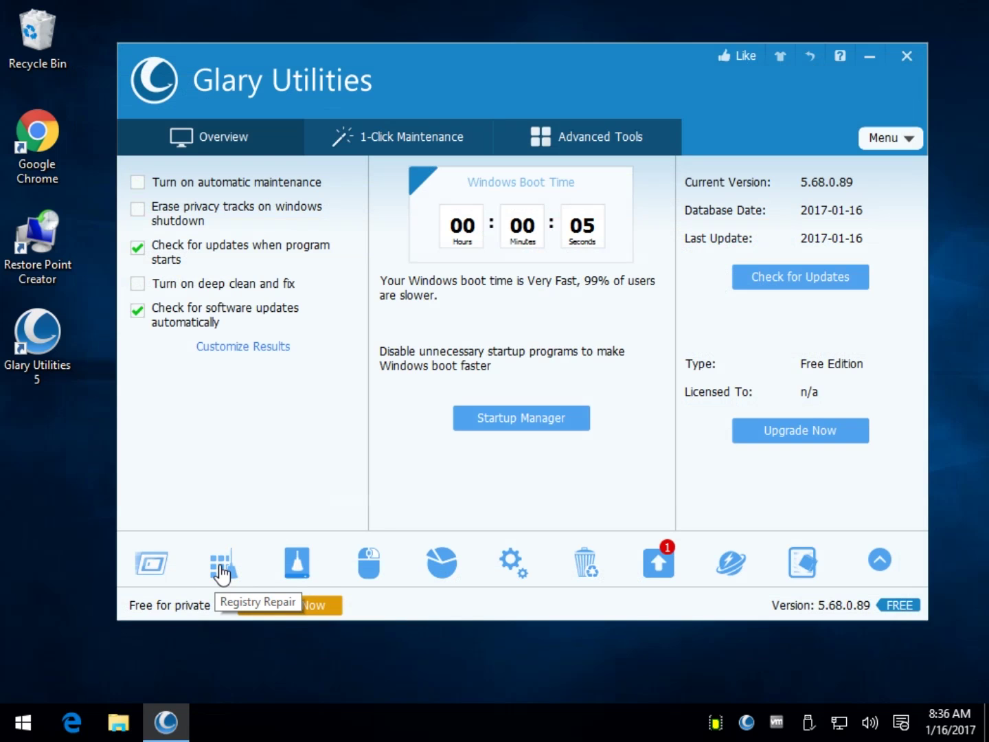
pyautogui.click(307, 565)
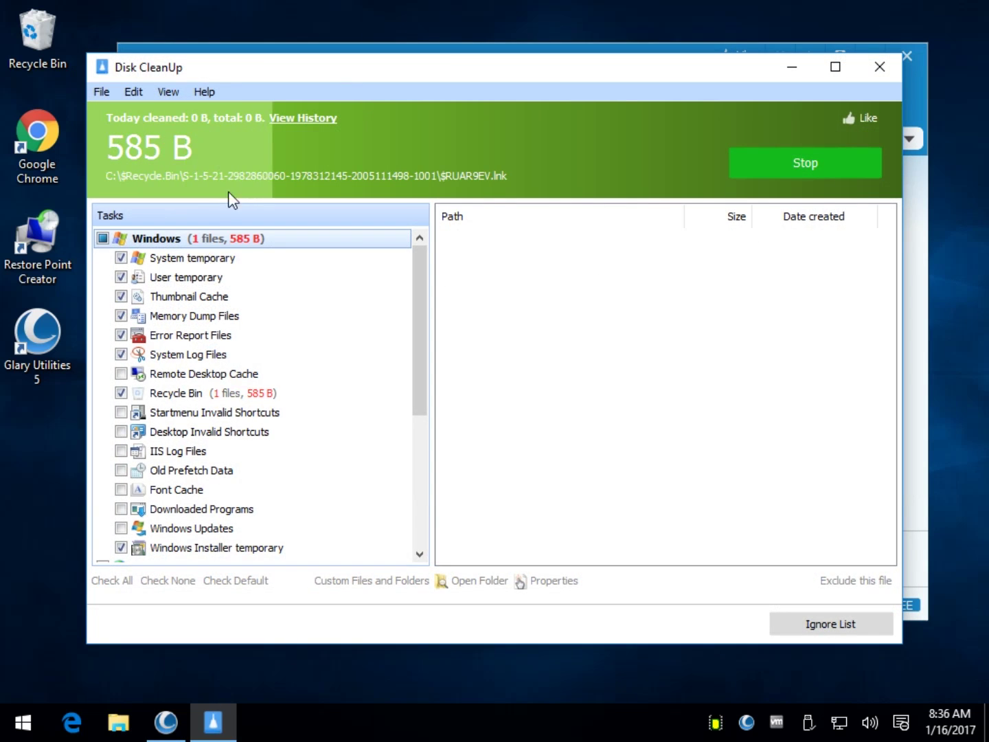
pyautogui.click(879, 66)
pyautogui.click(369, 567)
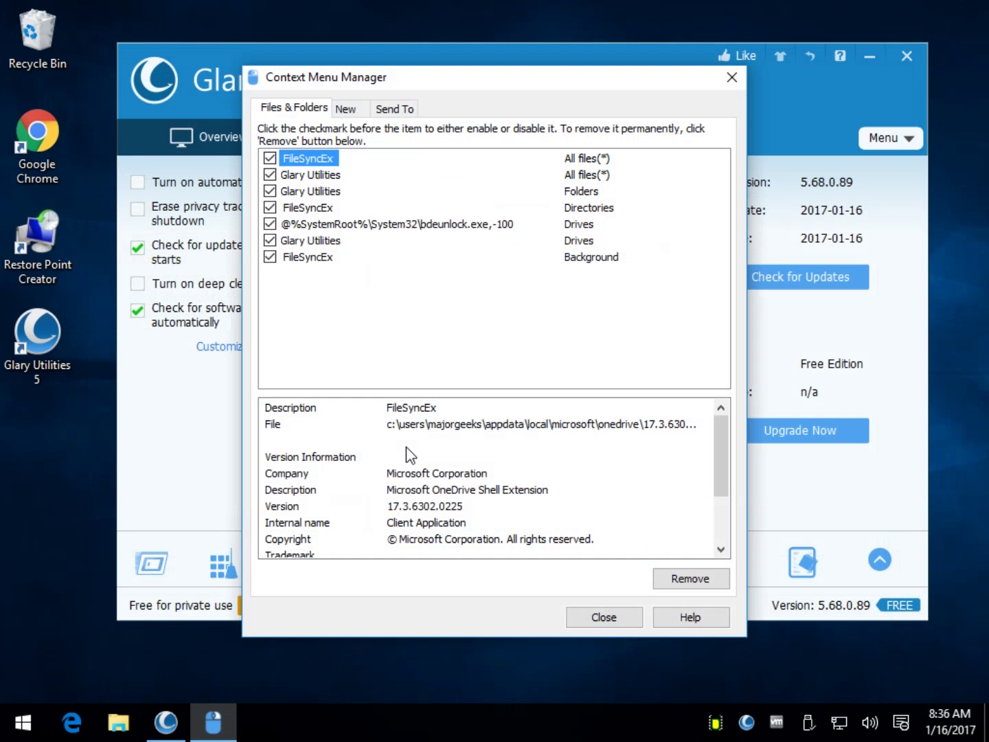
# - Open File Explorer, view the Desktop folder's right-click menu, then return to Context Menu Manager
pyautogui.click(118, 722)
pyautogui.rightClick(369, 221)
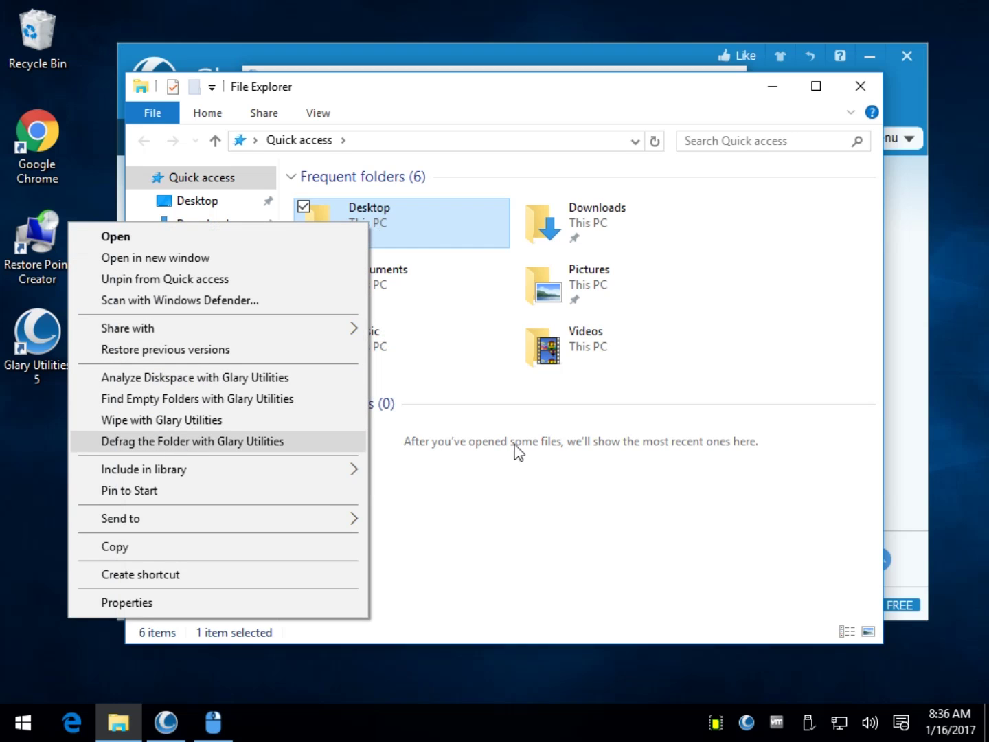
pyautogui.click(904, 342)
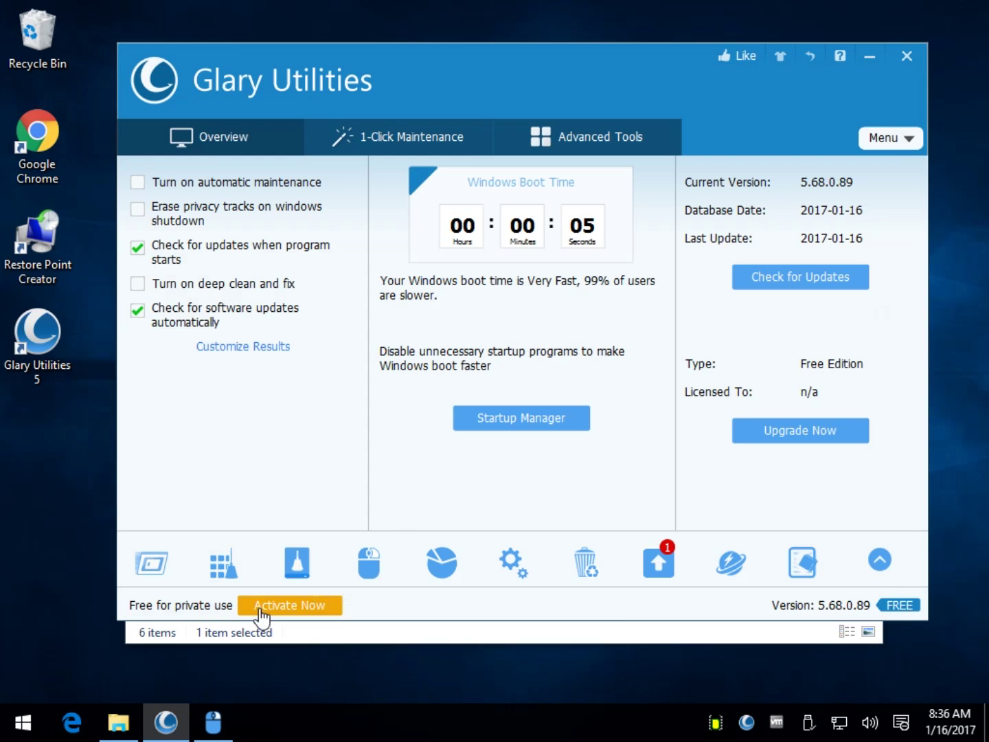
pyautogui.click(238, 632)
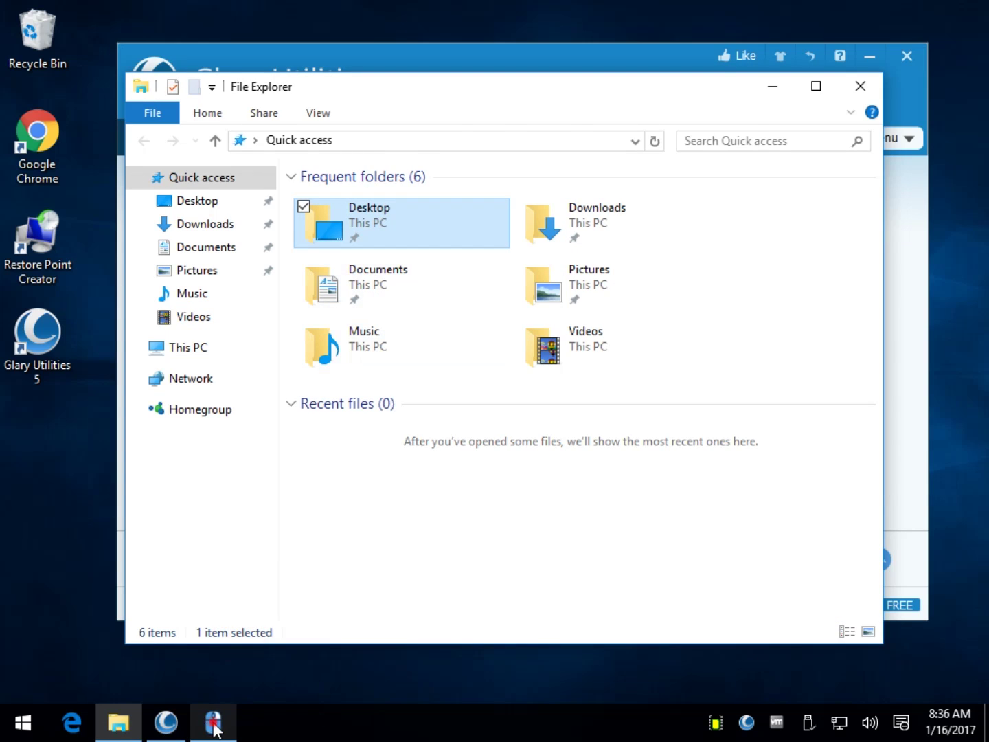
pyautogui.click(209, 721)
# - Untick the four Glary Utilities shell menu entries and close Context Menu Manager
pyautogui.click(291, 242)
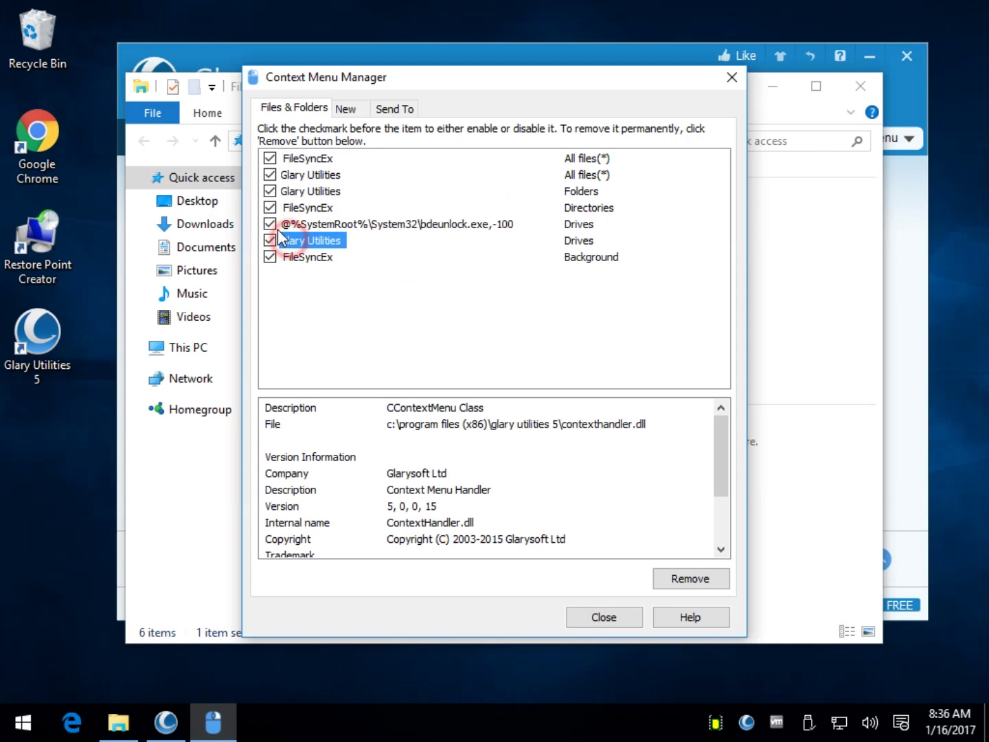
pyautogui.click(270, 192)
pyautogui.click(270, 174)
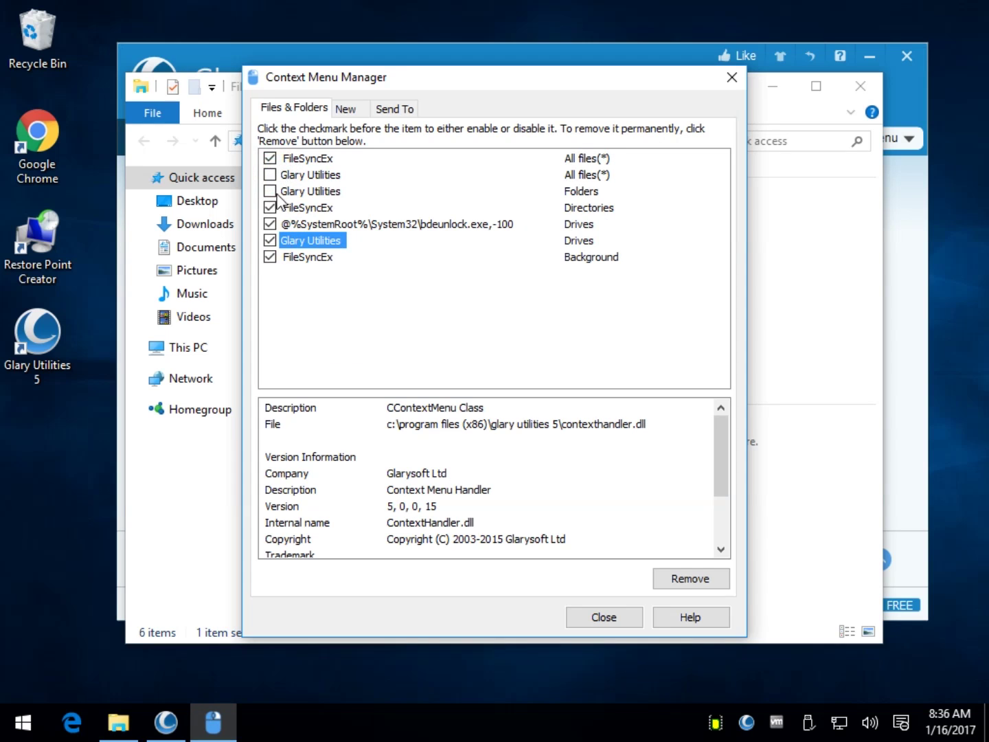
pyautogui.click(270, 240)
pyautogui.click(623, 616)
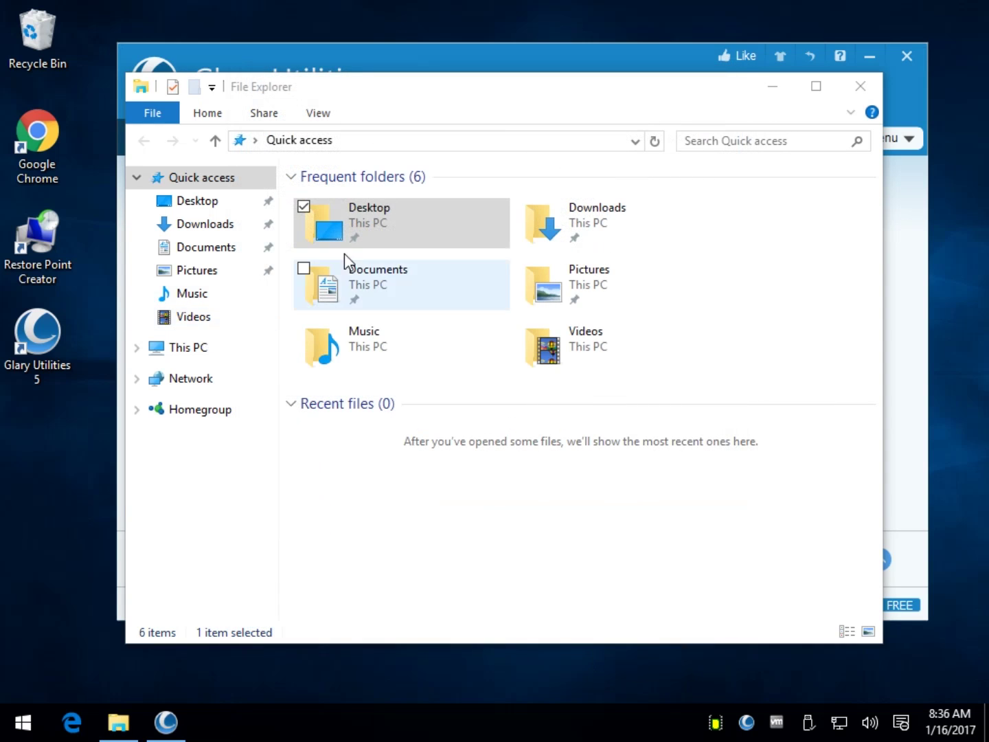
# - Recheck the Desktop folder's right-click menu, then close File Explorer
pyautogui.rightClick(371, 231)
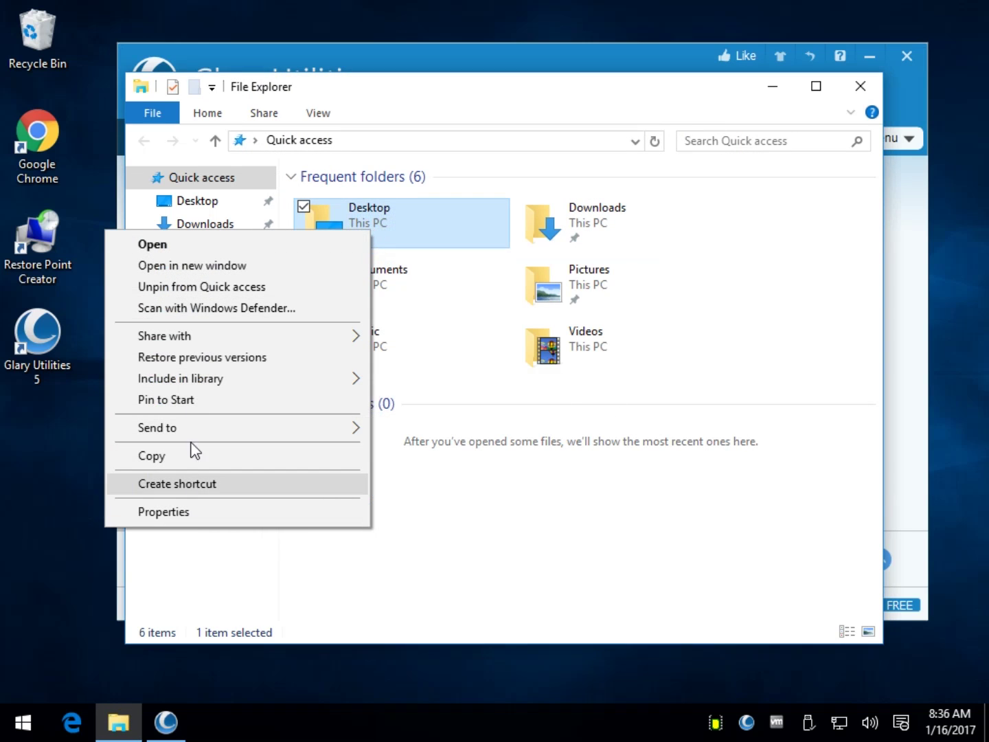
pyautogui.click(432, 215)
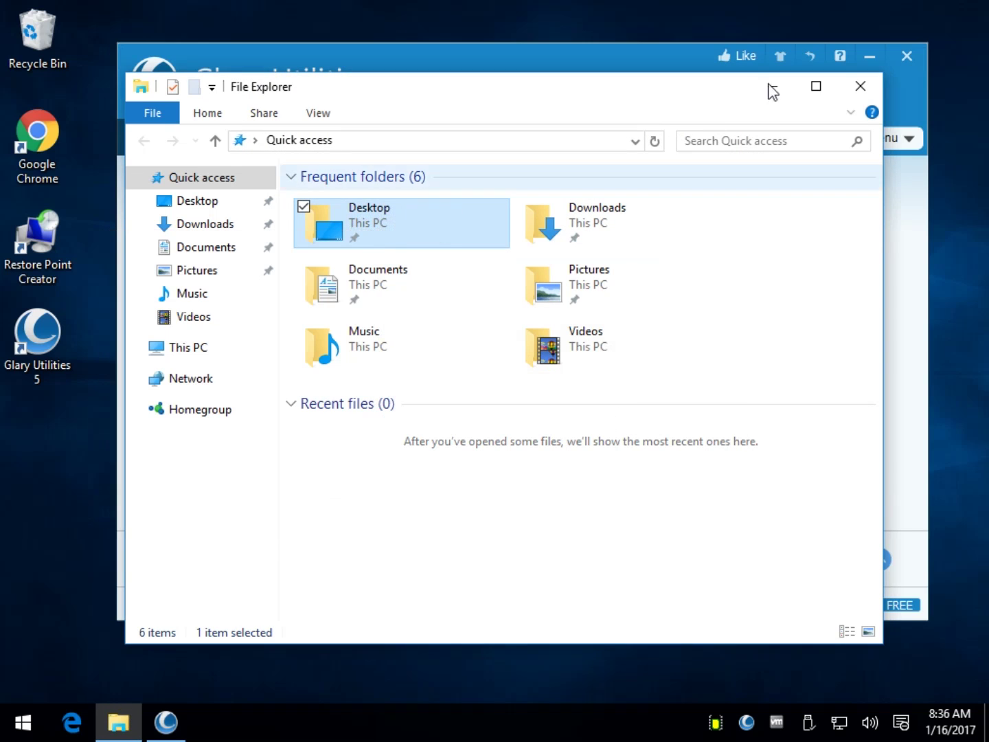
pyautogui.click(865, 91)
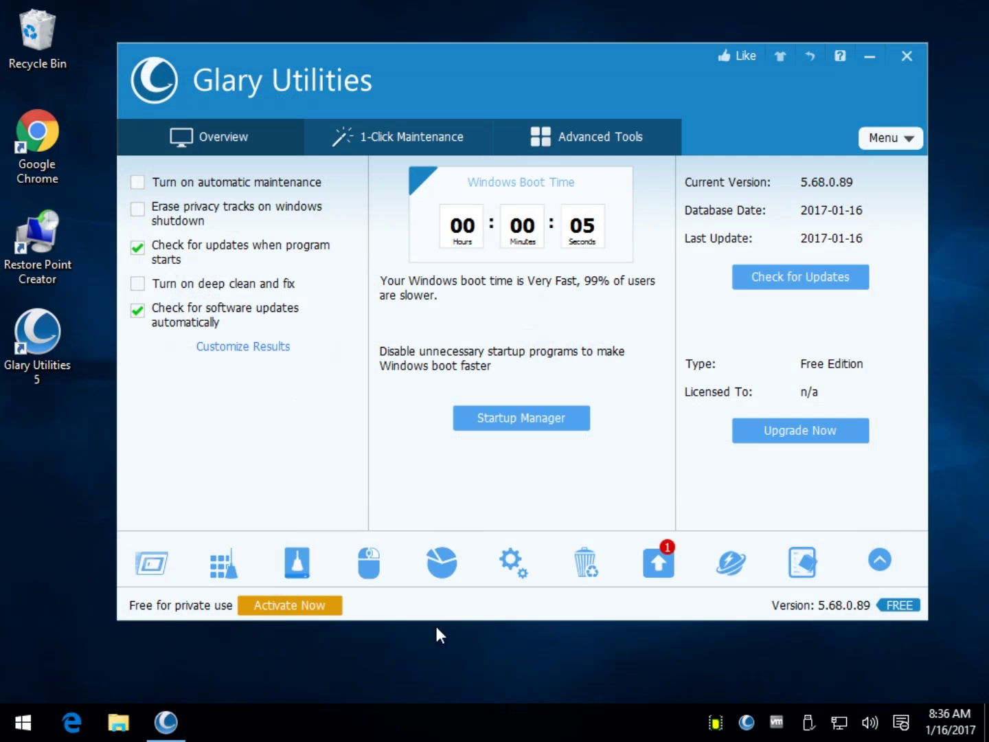
pyautogui.click(522, 571)
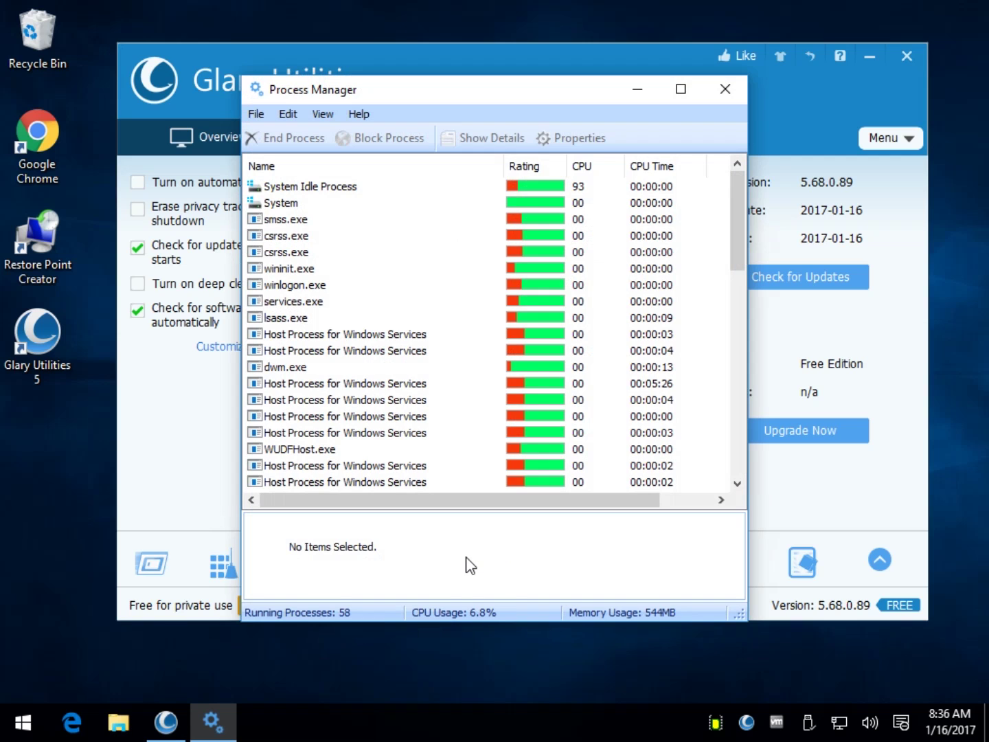
pyautogui.click(717, 96)
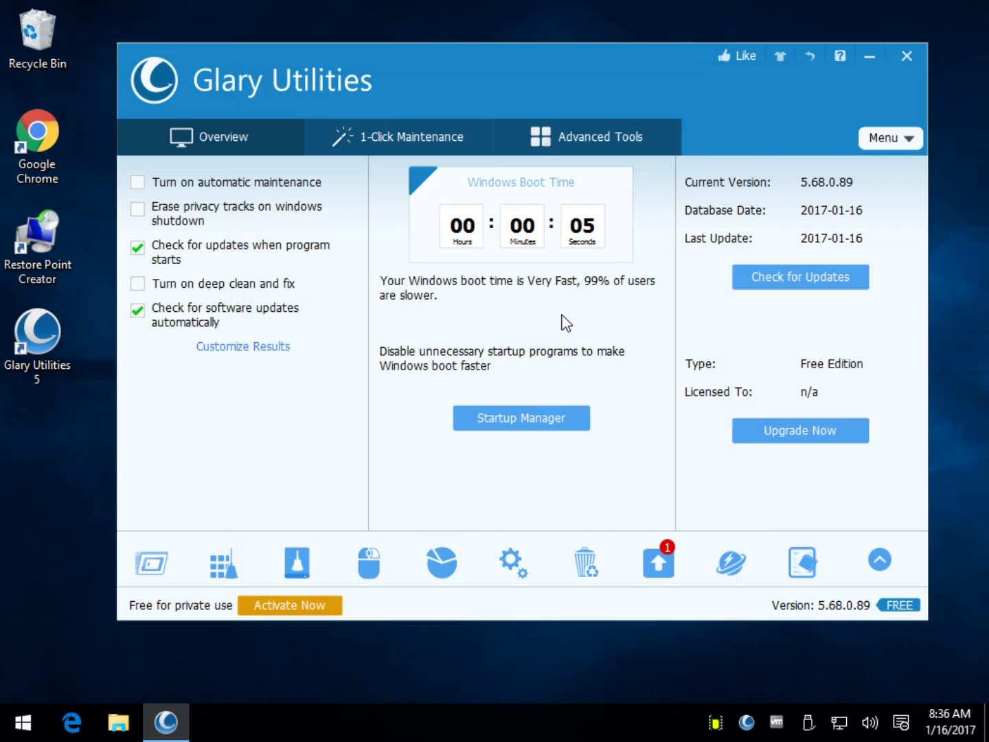
pyautogui.click(585, 564)
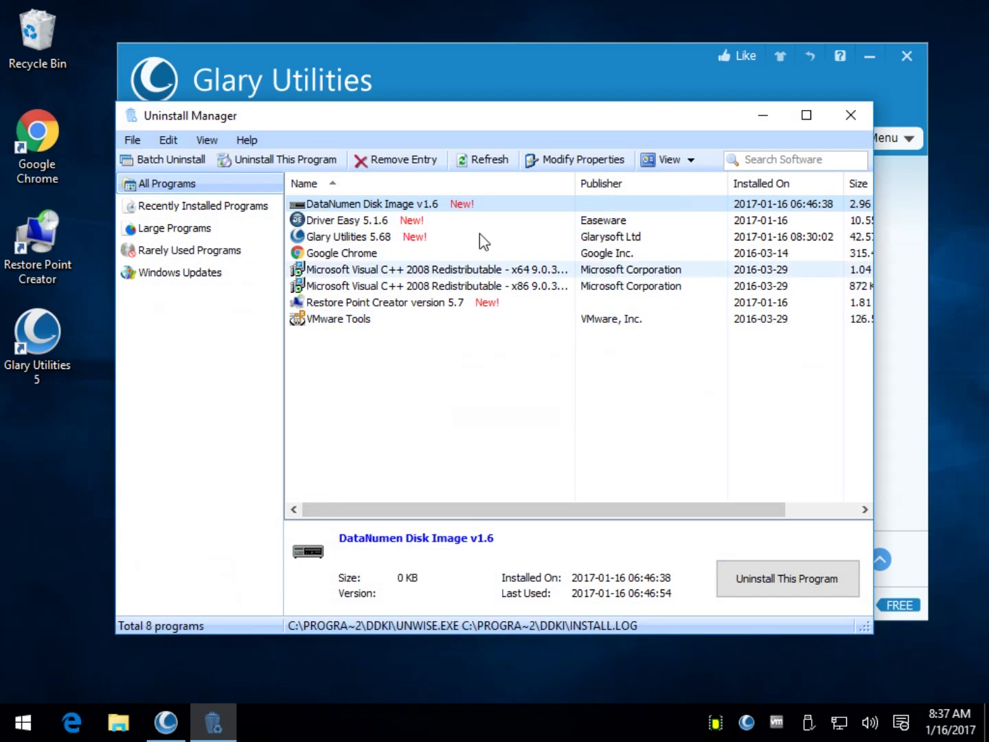
pyautogui.click(392, 304)
pyautogui.click(333, 238)
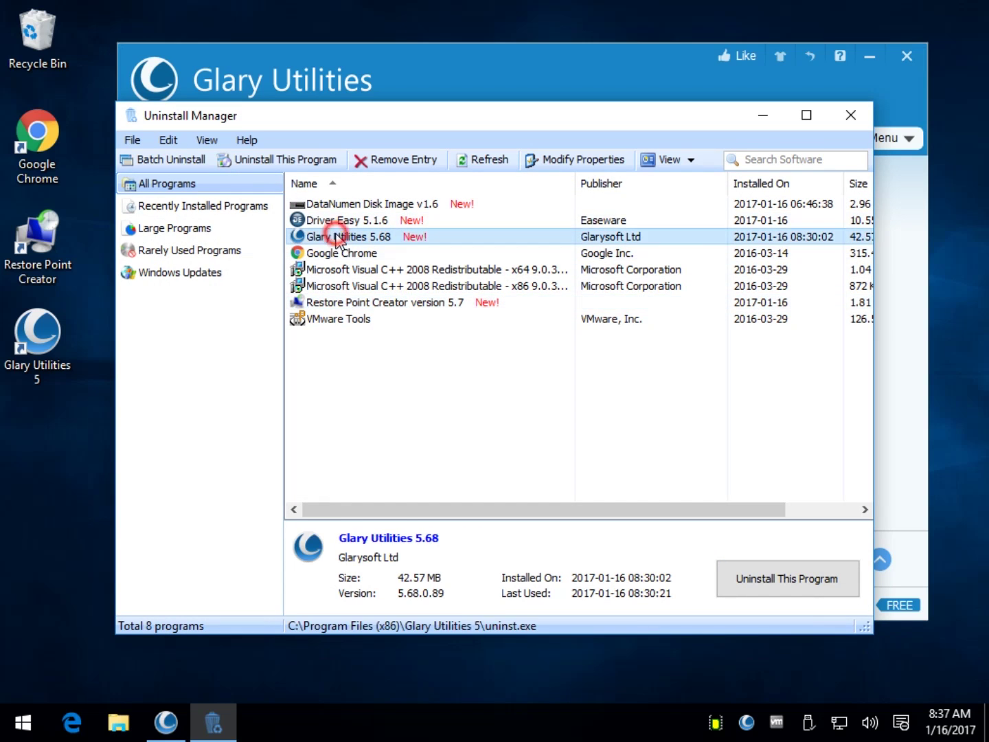
pyautogui.click(357, 220)
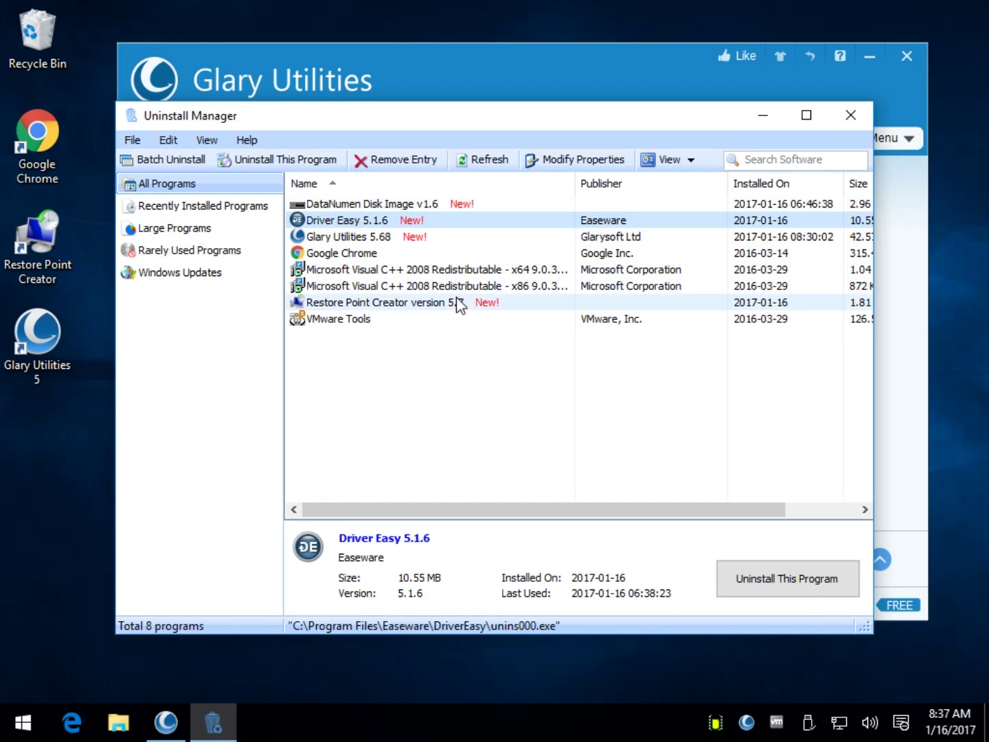
pyautogui.click(481, 184)
pyautogui.click(850, 114)
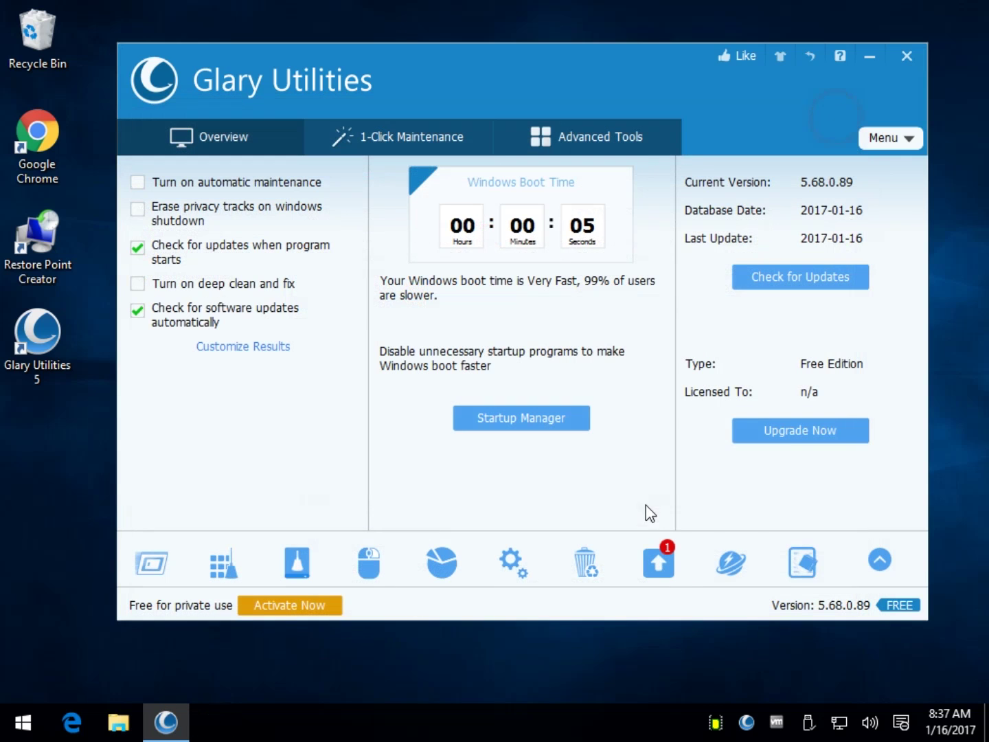
pyautogui.click(734, 562)
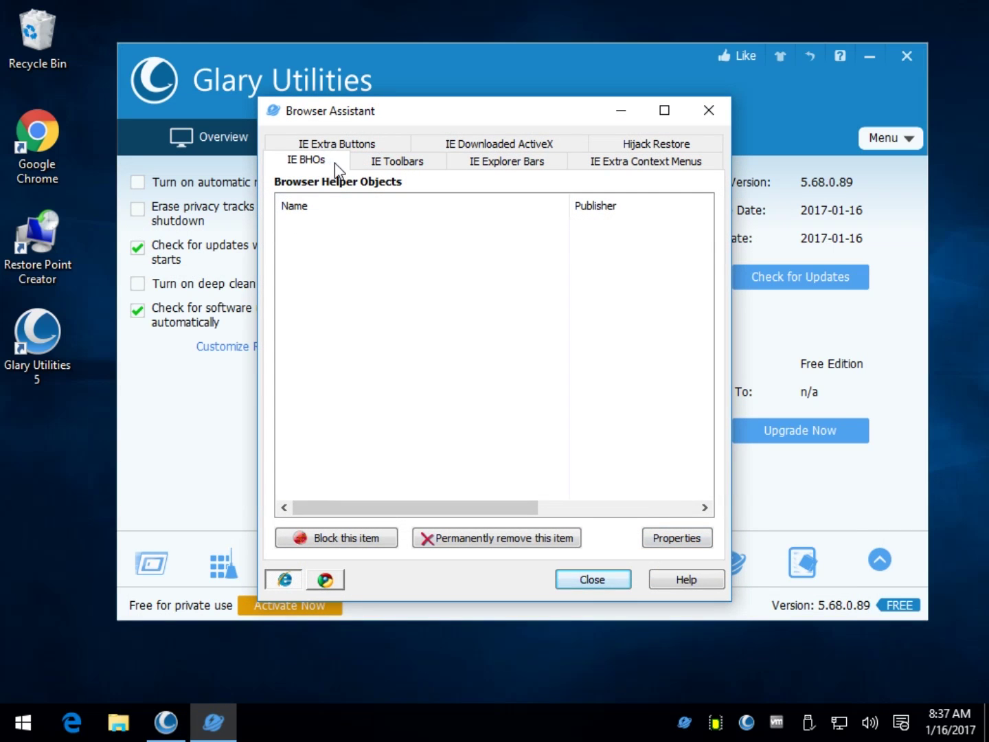
pyautogui.click(380, 161)
pyautogui.click(474, 165)
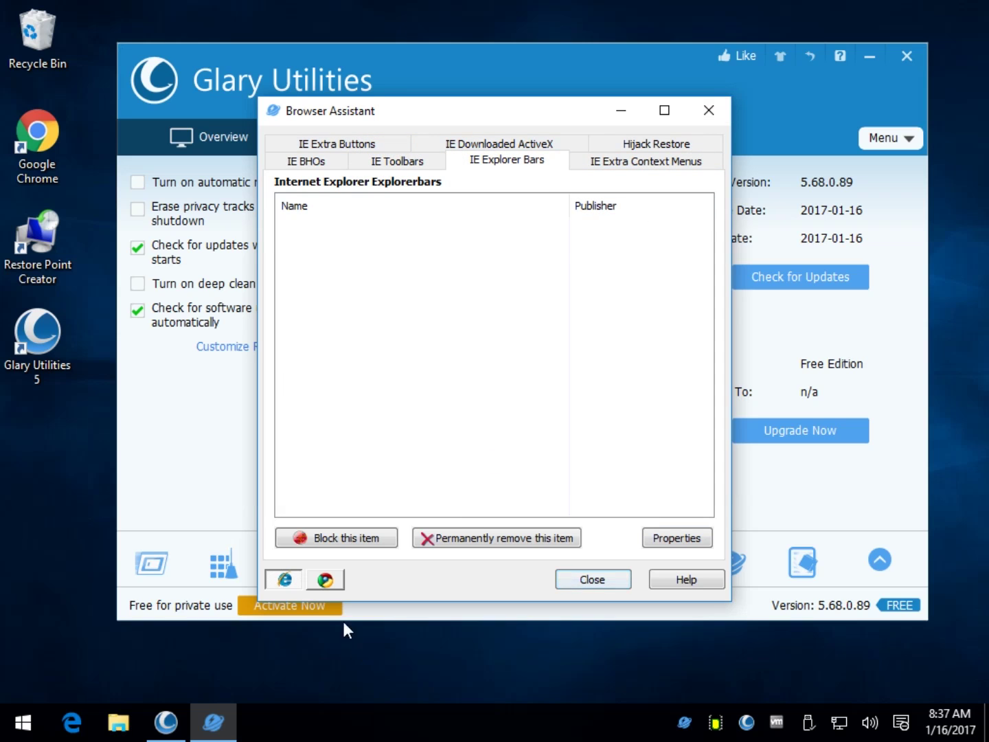
pyautogui.click(326, 580)
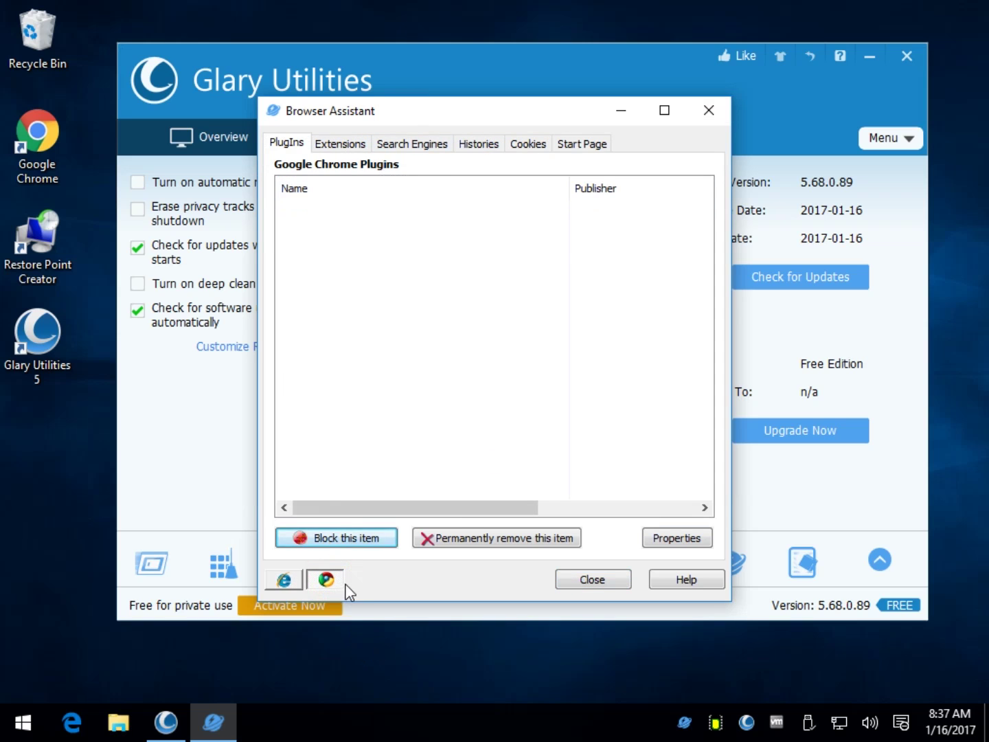
pyautogui.click(597, 579)
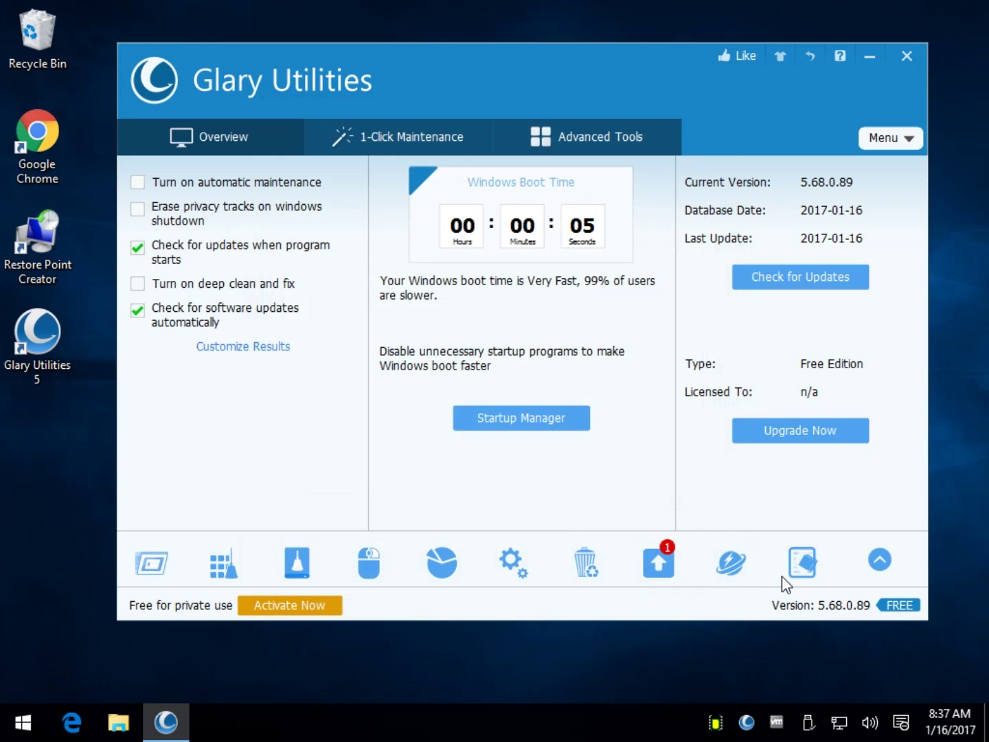
pyautogui.click(874, 566)
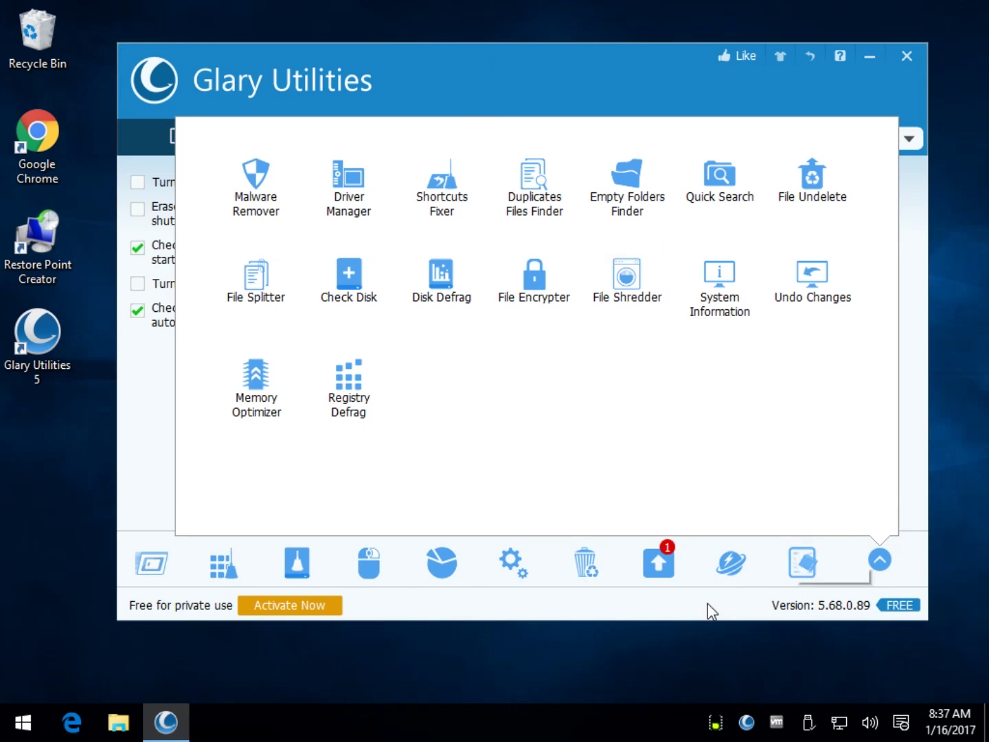
pyautogui.moveTo(521, 65); pyautogui.dragTo(519, 61)
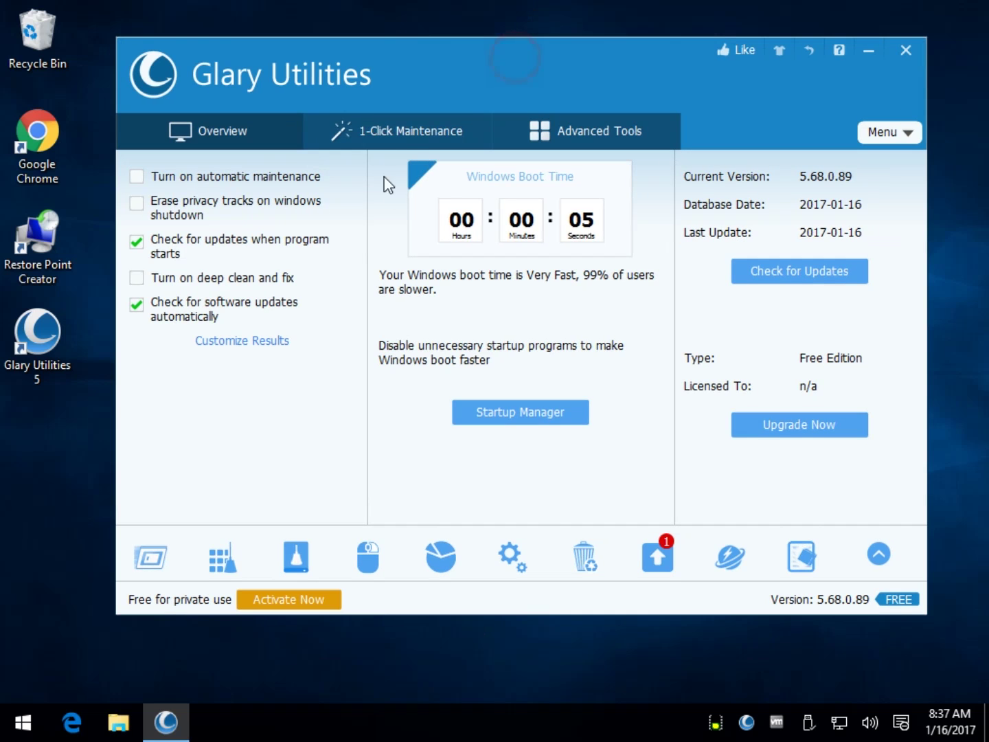
pyautogui.click(411, 137)
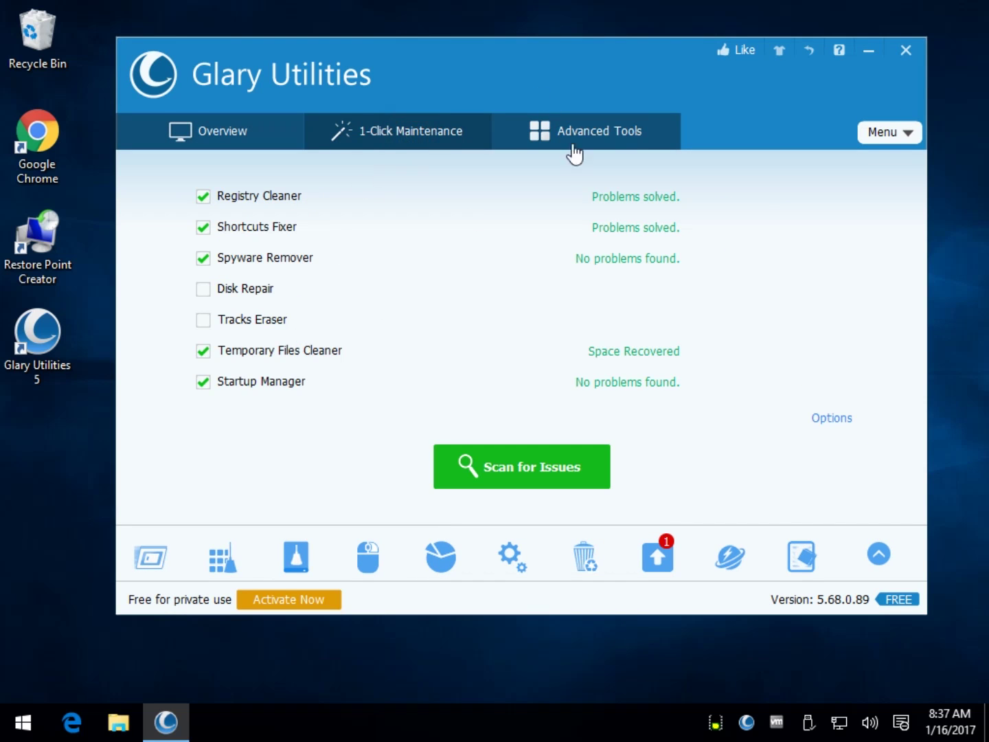
pyautogui.click(600, 128)
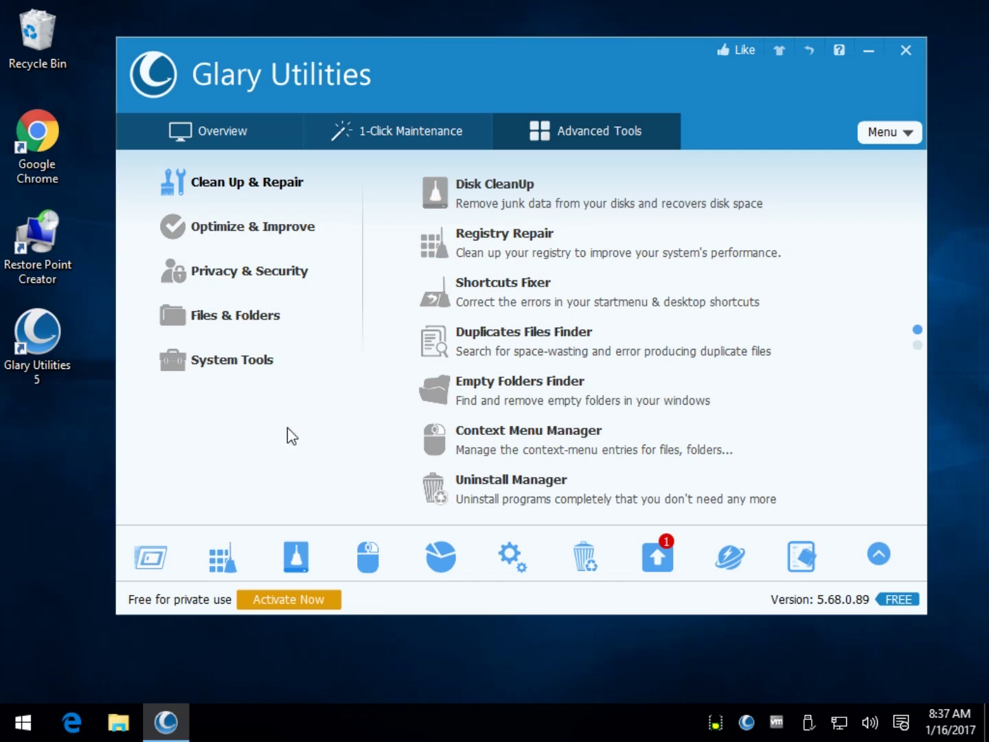
pyautogui.click(876, 557)
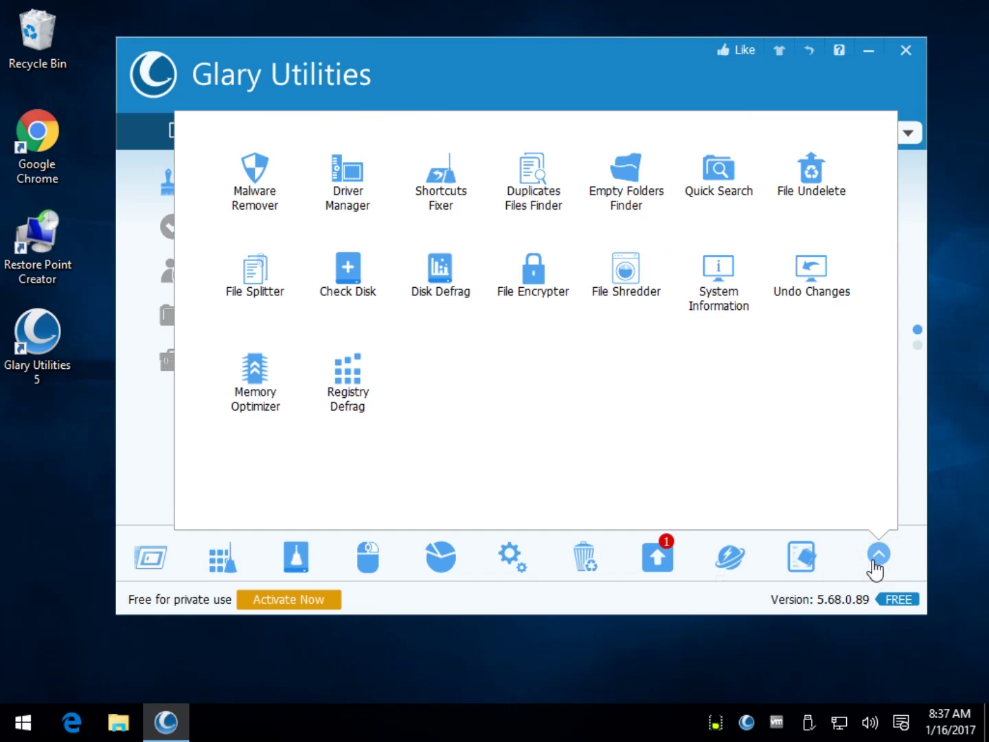
pyautogui.click(569, 599)
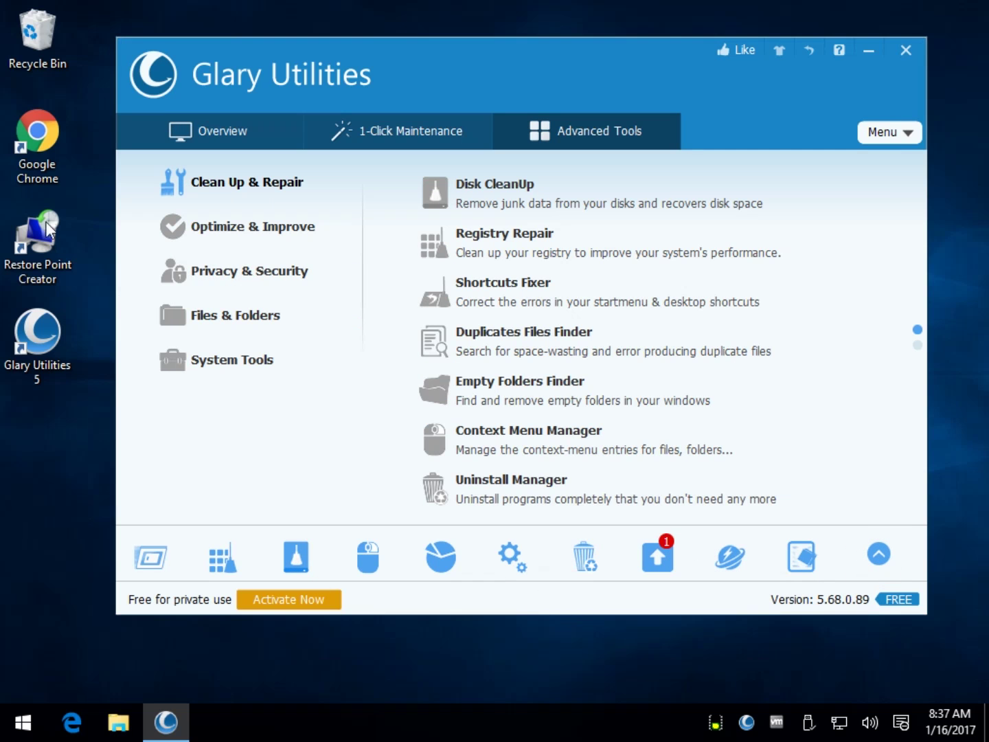
pyautogui.click(206, 140)
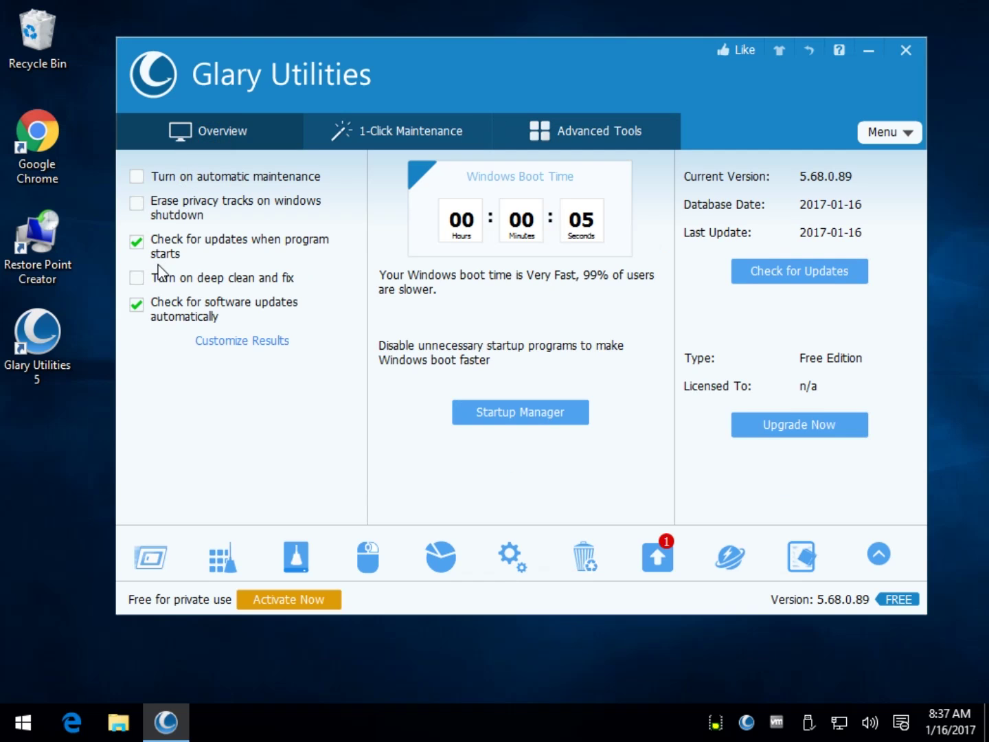
pyautogui.click(137, 278)
pyautogui.click(686, 455)
# - Follow the License Manager's 'Click here to get one' link to the $19.97 Pro offer page
pyautogui.click(221, 279)
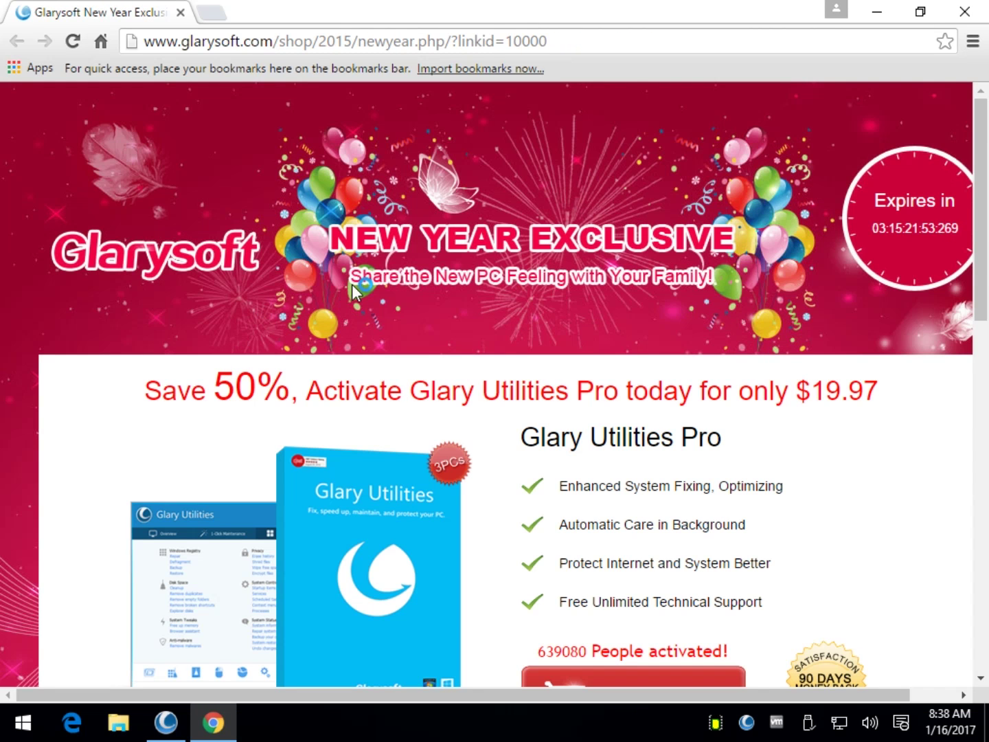
# - Close Chrome and the License Manager, then cycle through Advanced Tools and 1-Click Maintenance back to Overview
pyautogui.click(964, 11)
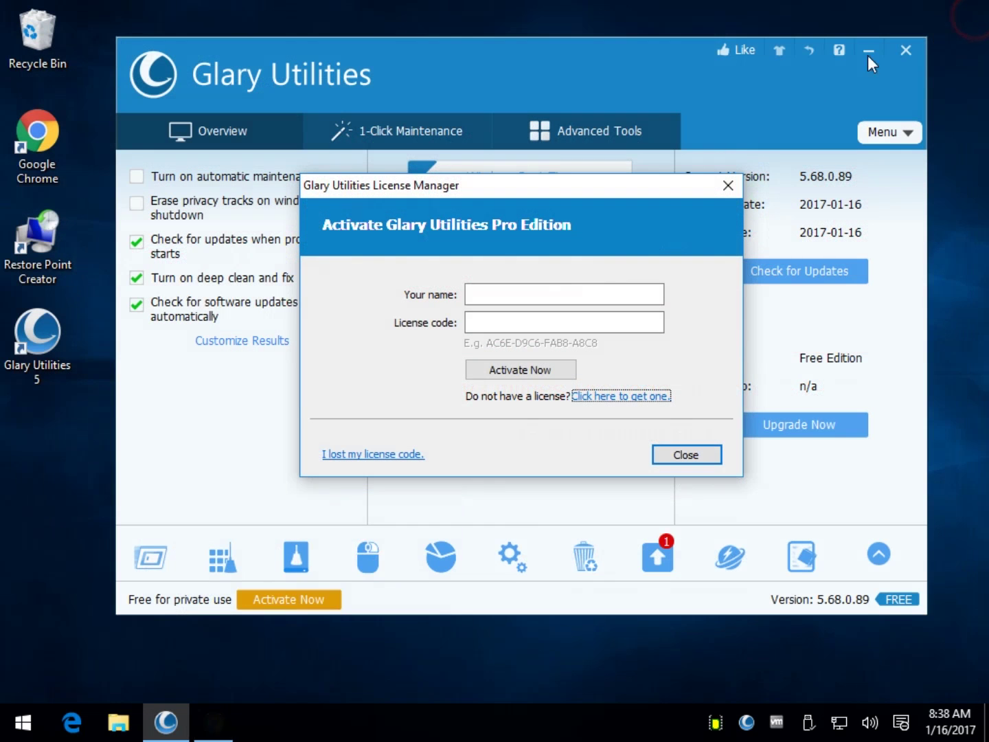
pyautogui.click(685, 456)
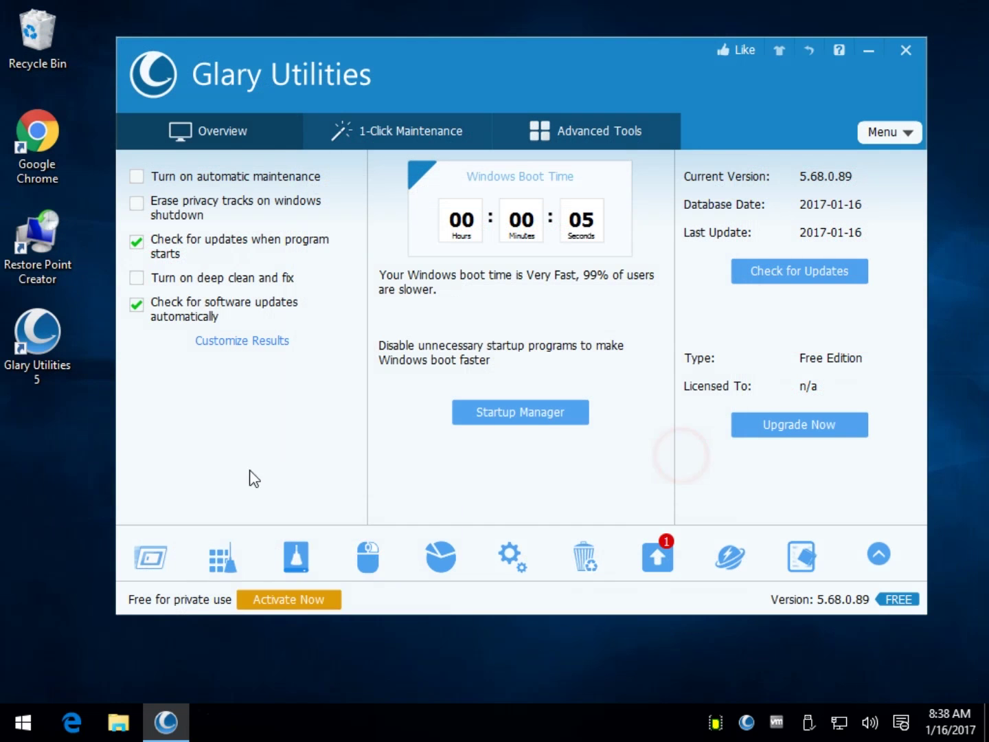
pyautogui.click(229, 126)
pyautogui.click(558, 131)
pyautogui.click(388, 136)
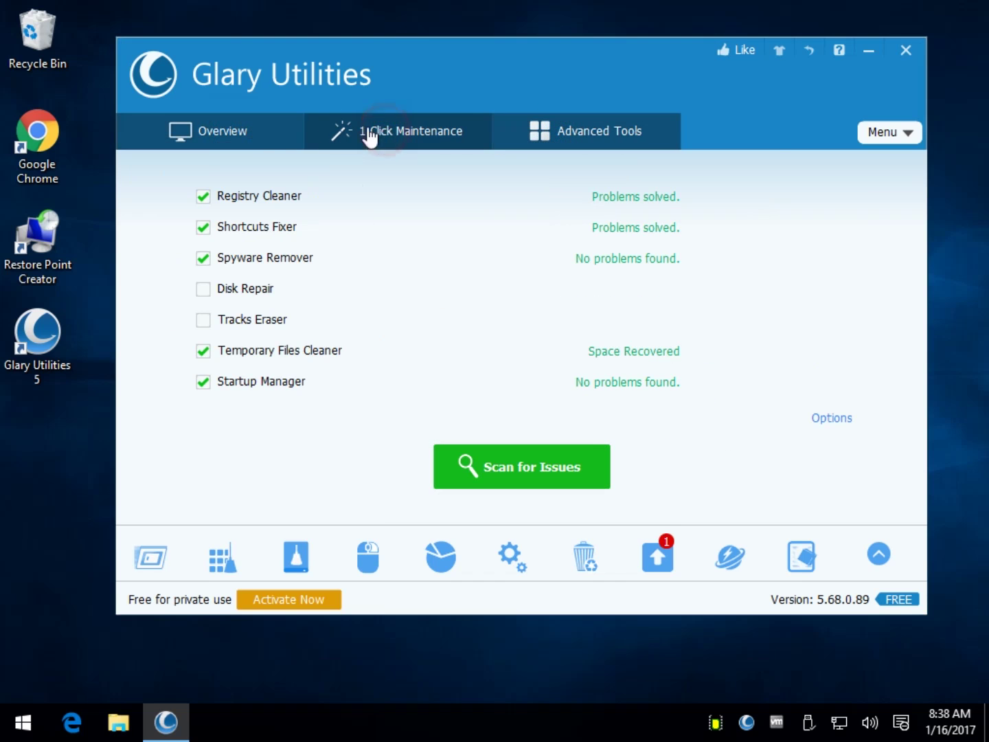
pyautogui.click(223, 135)
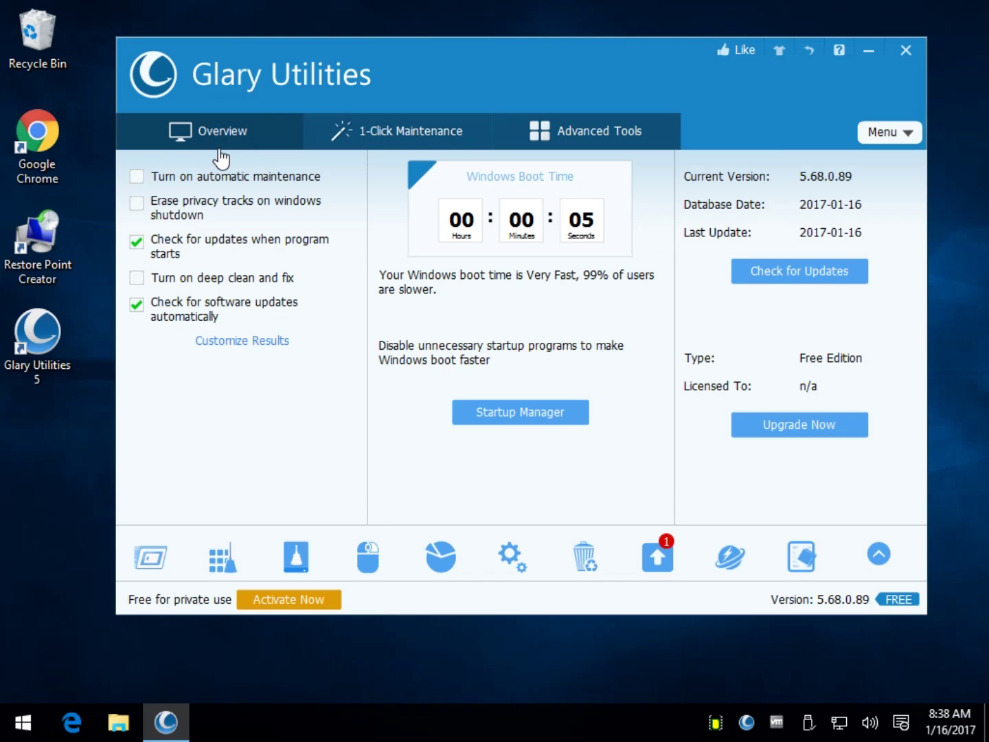